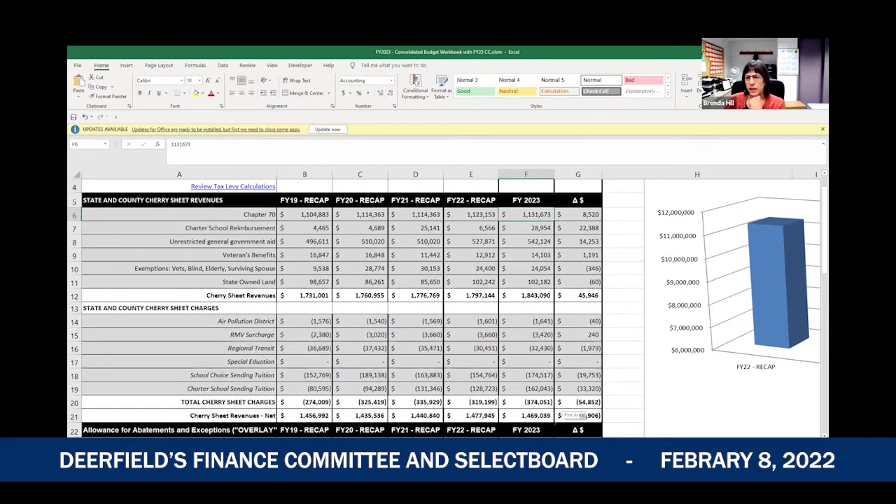
# Step: Review the FY 2023 Cherry Sheet revenue total, total charges, and the changes in total charges and net revenues
pyautogui.scroll(-1, 594, 417)
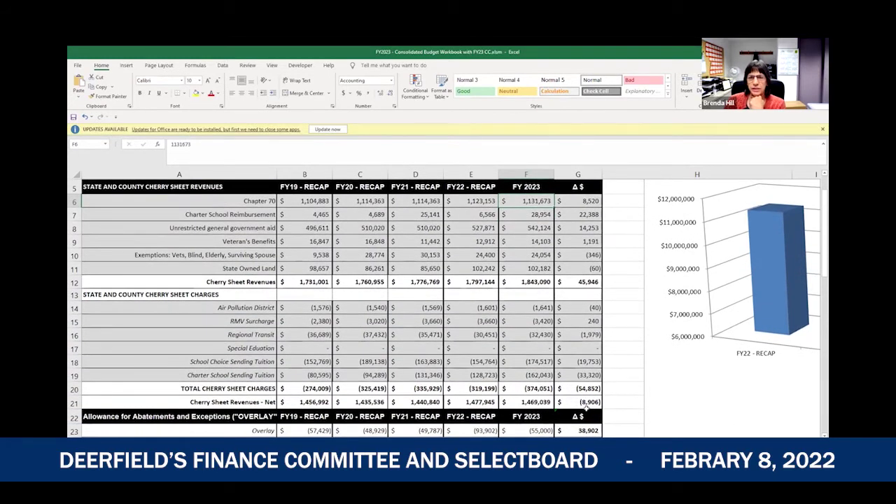
pyautogui.click(588, 404)
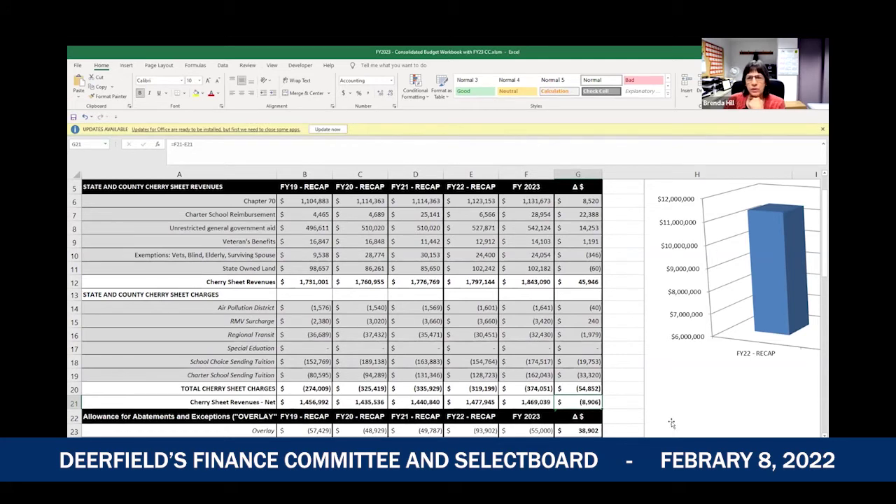
pyautogui.click(510, 281)
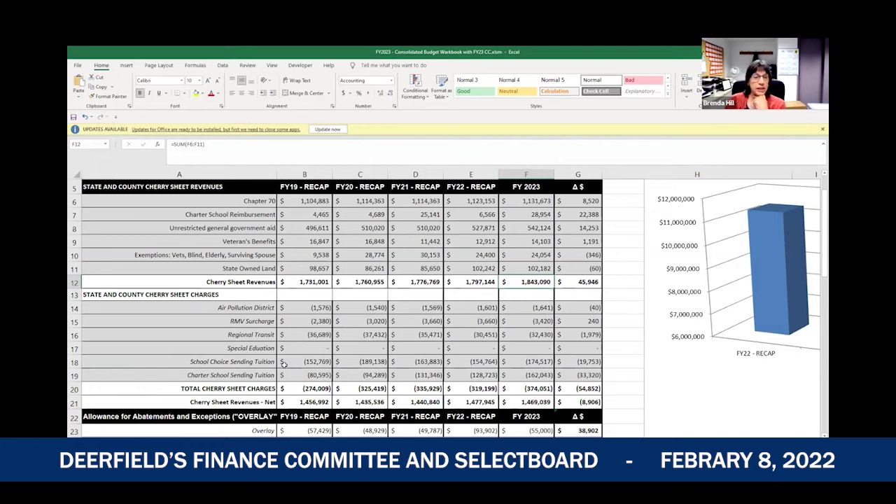
pyautogui.click(532, 391)
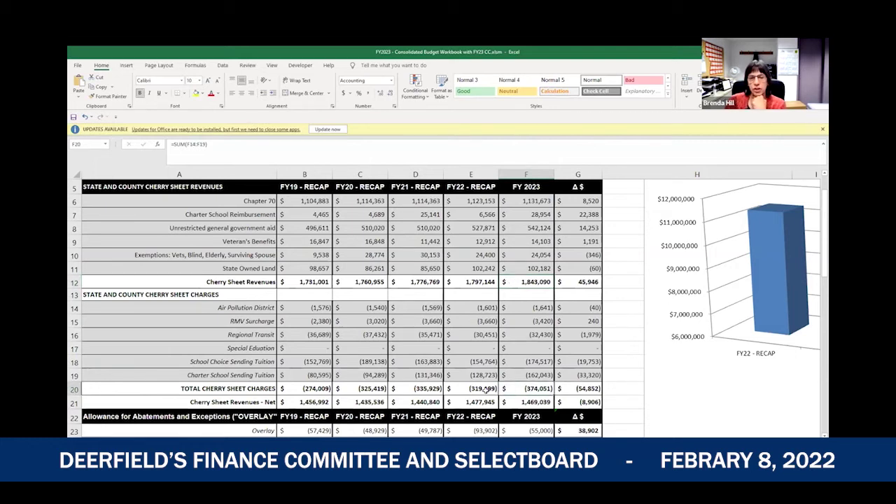
pyautogui.click(576, 393)
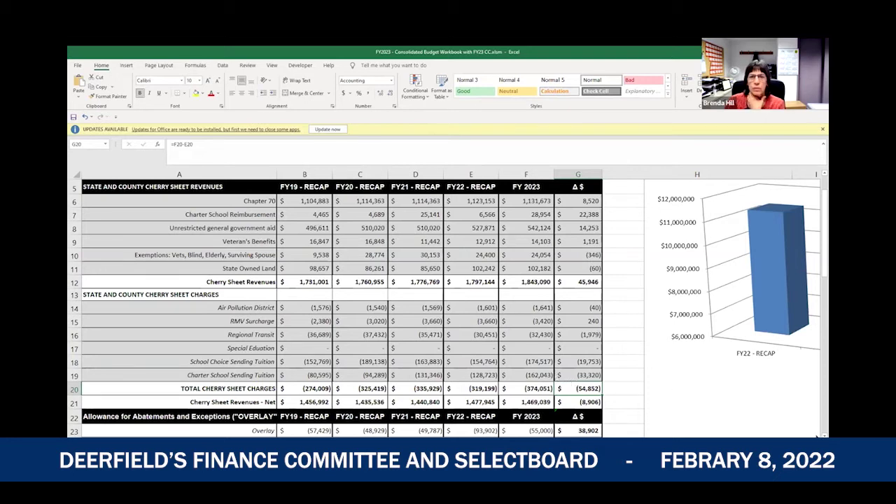
# Step: Examine the overlay allowance and the local receipts estimates further down the budget sheet
pyautogui.scroll(-2, 816, 436)
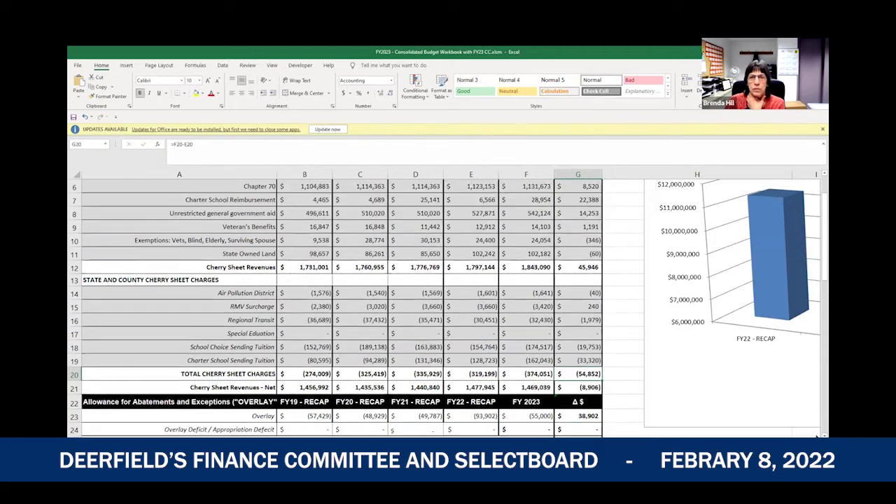
pyautogui.scroll(-1, 816, 436)
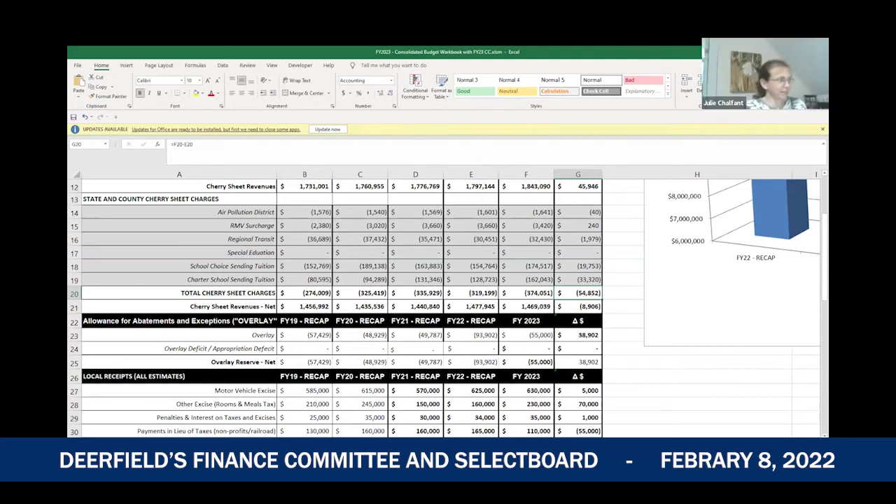
pyautogui.scroll(-2, 448, 308)
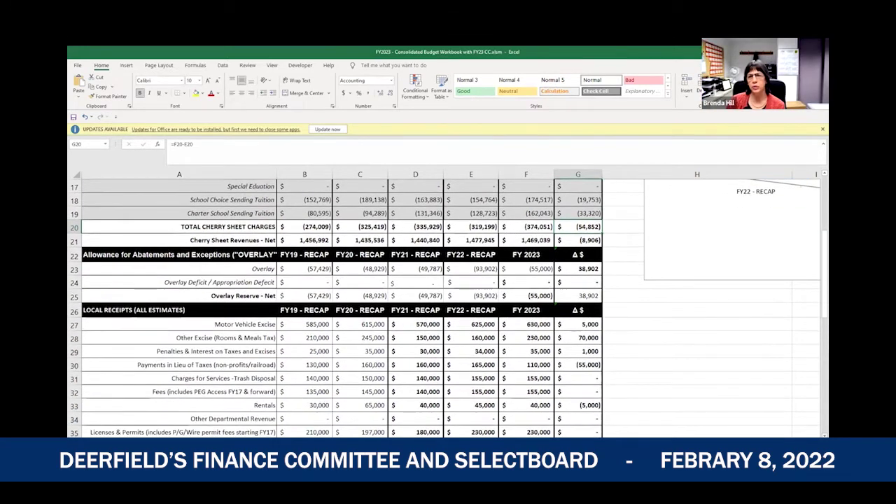
pyautogui.scroll(-1, 449, 308)
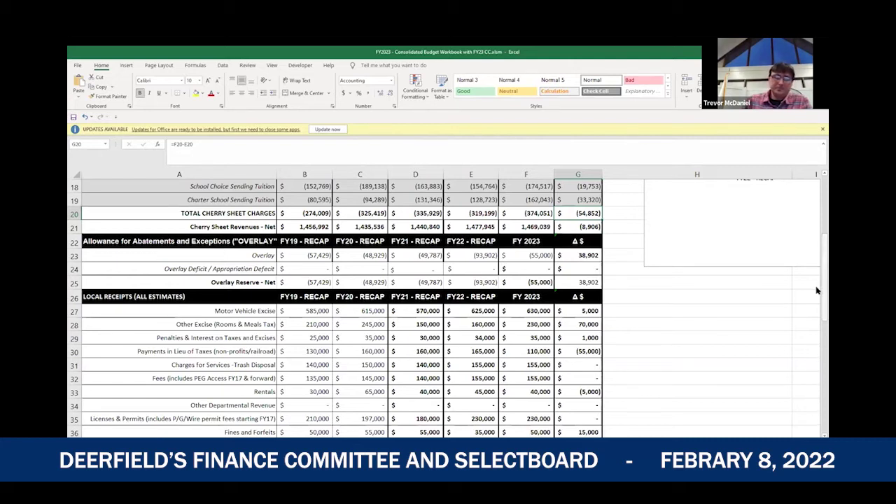
pyautogui.moveTo(817, 291); pyautogui.dragTo(816, 312)
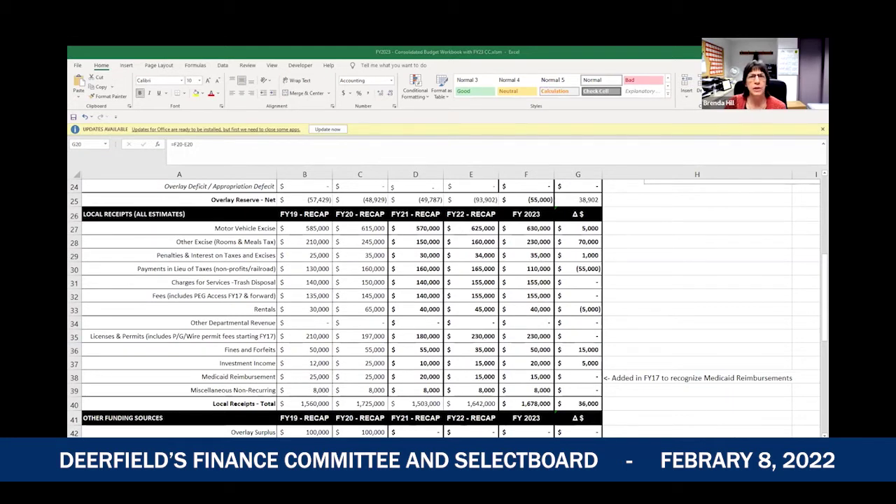
pyautogui.rightClick(436, 237)
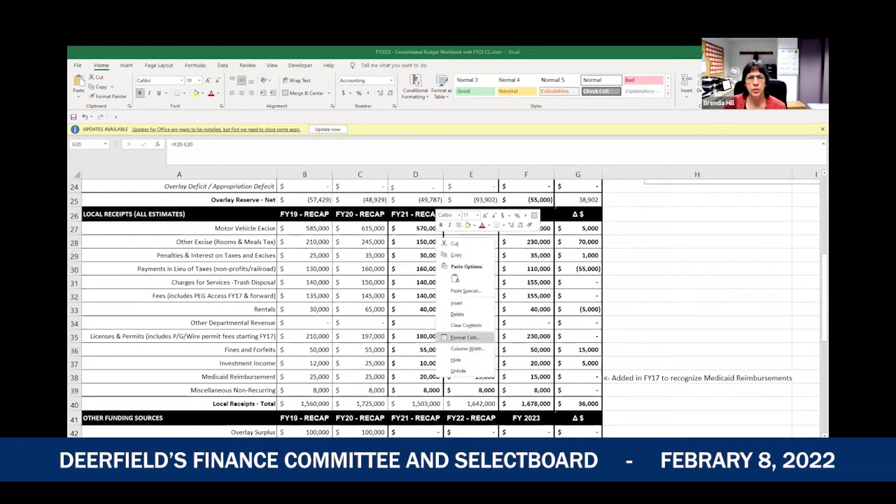
pyautogui.press('Escape')
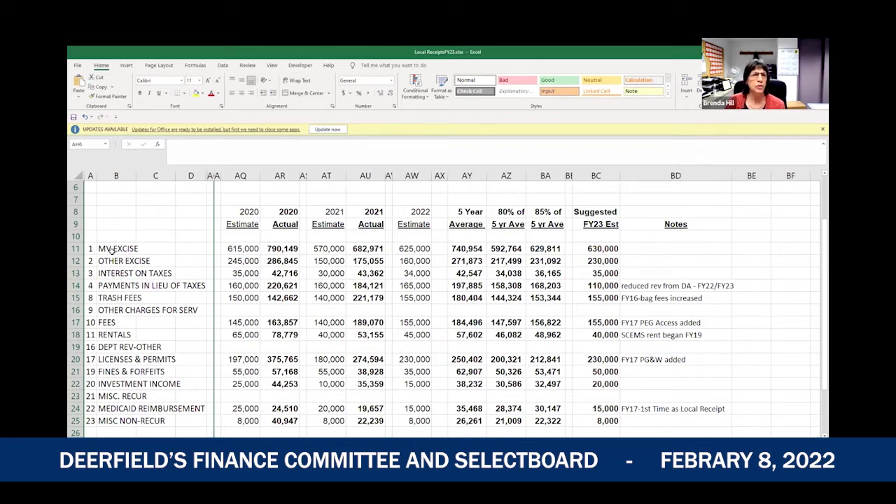
# Step: In the Local Receipts FY23 workbook, compare the MV Excise suggested FY23 estimate with 85% of its five-year average
pyautogui.click(582, 250)
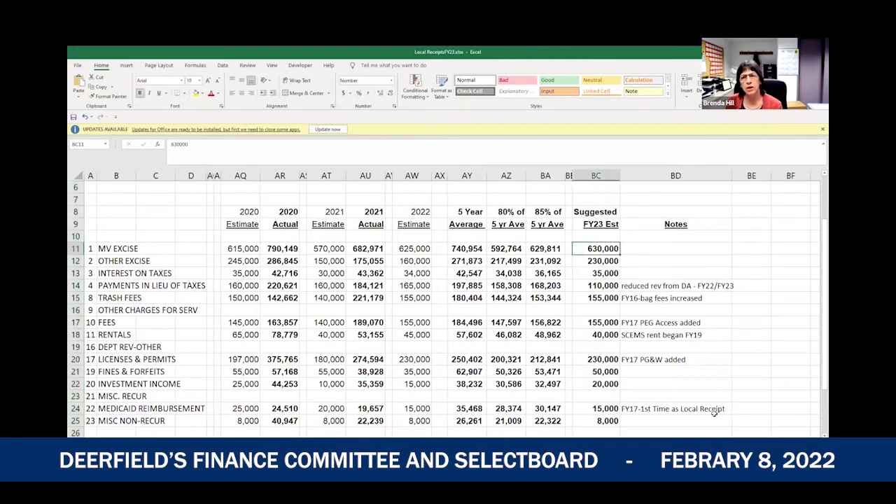
pyautogui.press('Left')
pyautogui.press('Left')
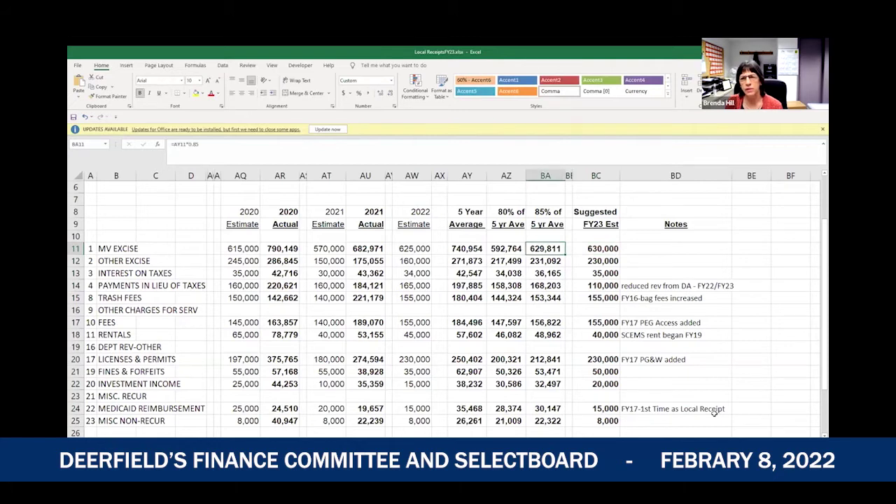
pyautogui.press('Right')
pyautogui.press('Right')
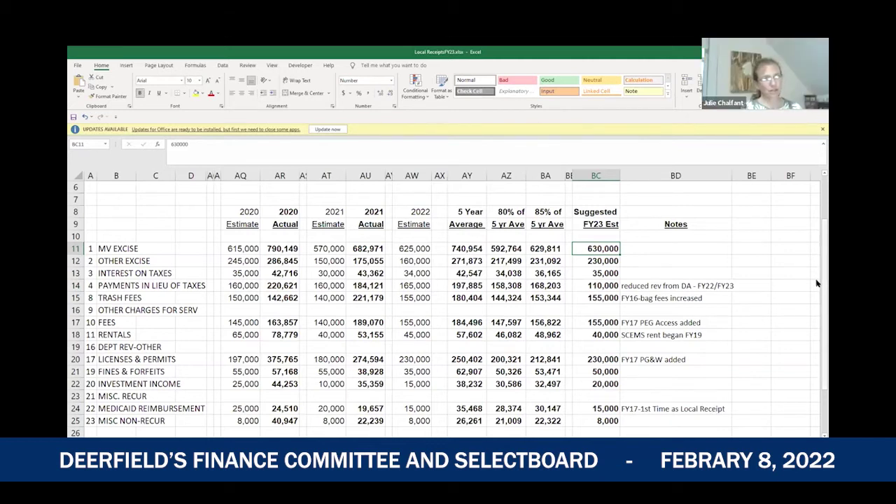
# Step: Widen the 2020, 2021 and 2022 estimate and actual columns, AQ through AW, to fit their totals in row 28
pyautogui.scroll(-1, 816, 285)
pyautogui.scroll(-2, 817, 291)
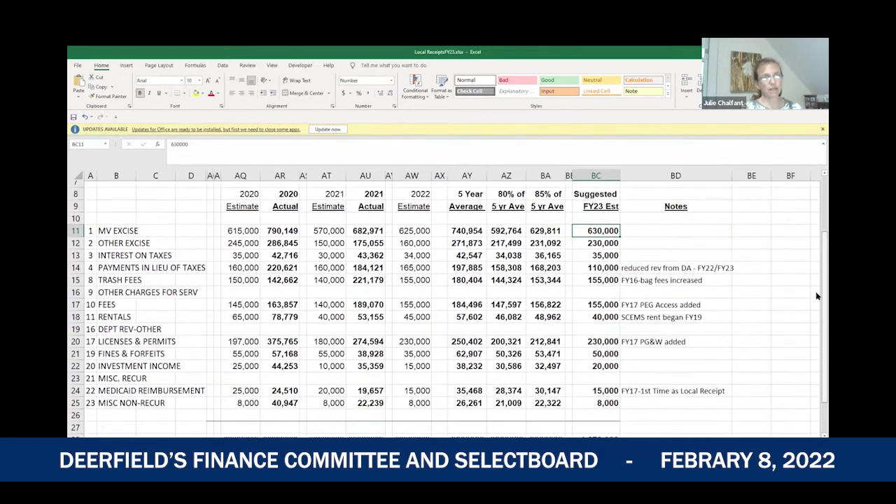
pyautogui.scroll(-1, 817, 299)
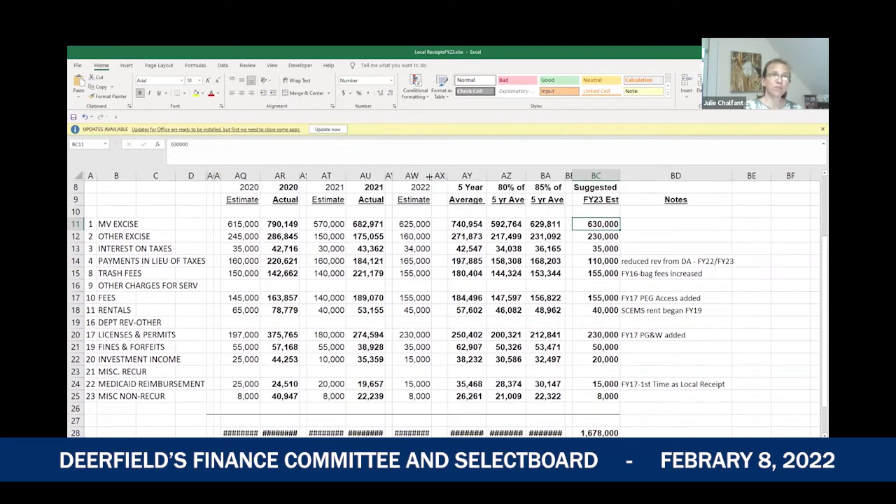
pyautogui.moveTo(430, 176); pyautogui.dragTo(452, 176)
pyautogui.moveTo(385, 176); pyautogui.dragTo(349, 176)
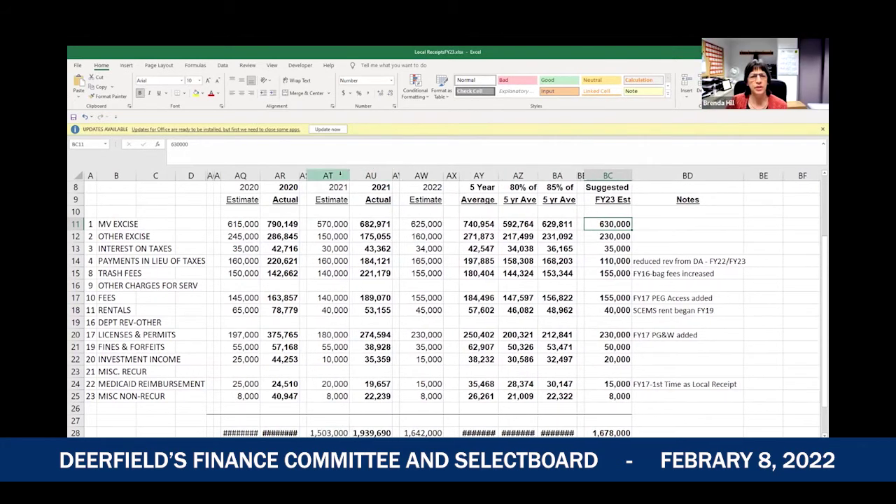
pyautogui.moveTo(301, 175); pyautogui.dragTo(304, 176)
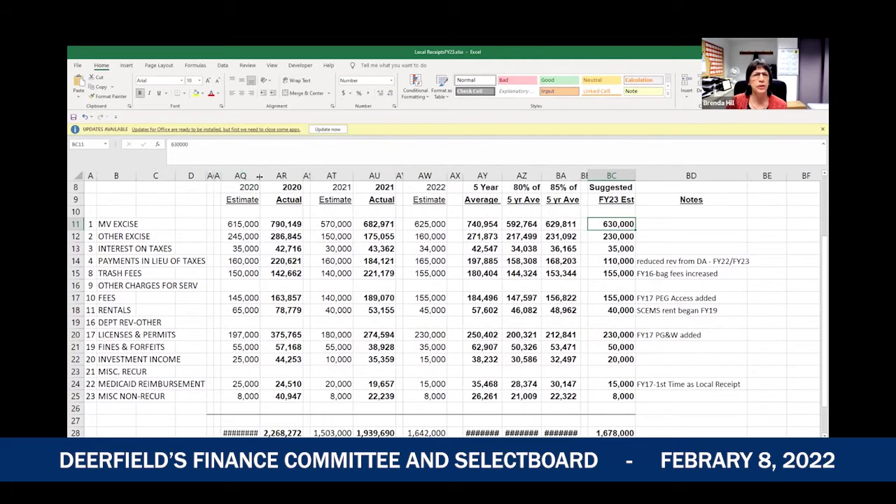
pyautogui.moveTo(264, 179); pyautogui.dragTo(271, 180)
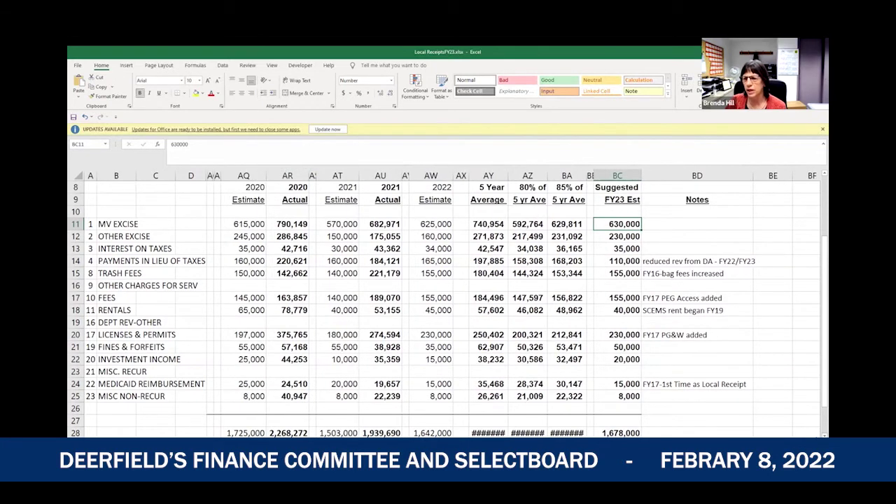
# Step: Widen the 5 Year Average, 80% and 85% columns, AY through BA, to fit their totals in row 28
pyautogui.scroll(-1, 553, 222)
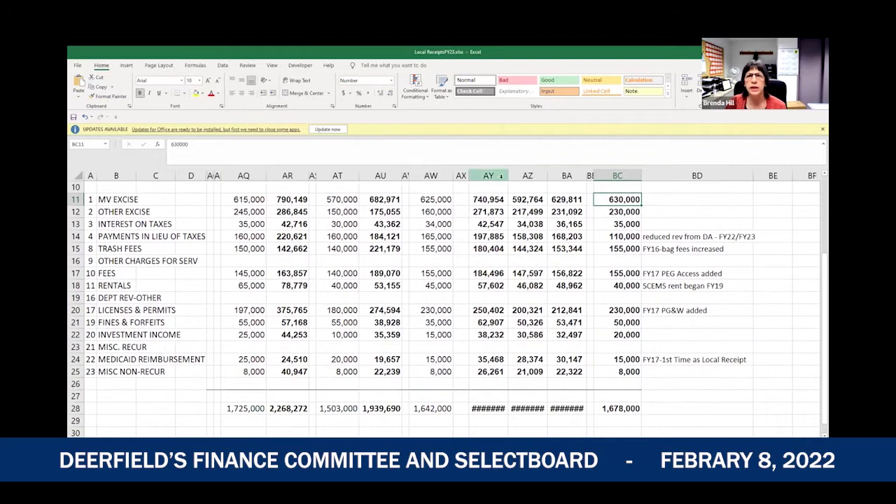
pyautogui.doubleClick(507, 175)
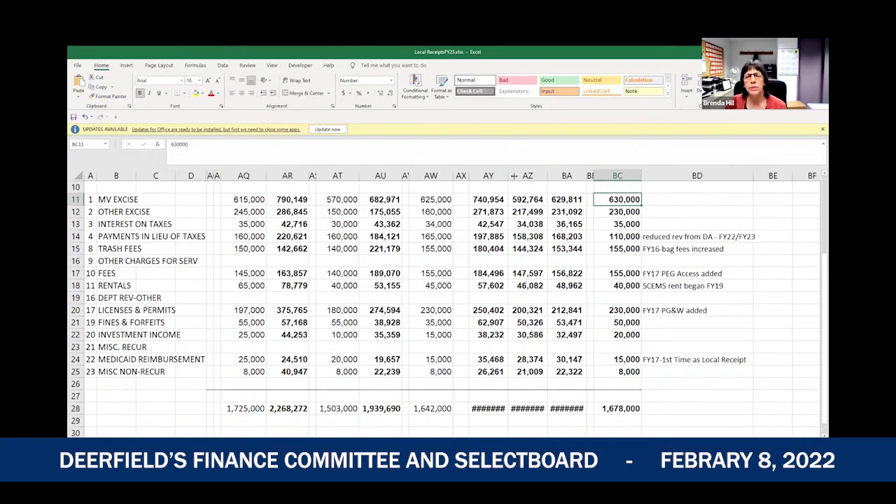
pyautogui.moveTo(555, 176); pyautogui.dragTo(556, 176)
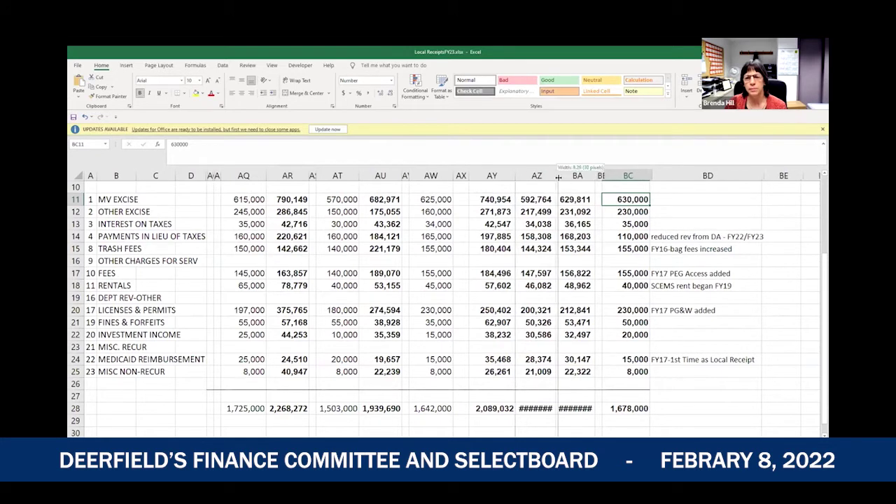
pyautogui.doubleClick(556, 176)
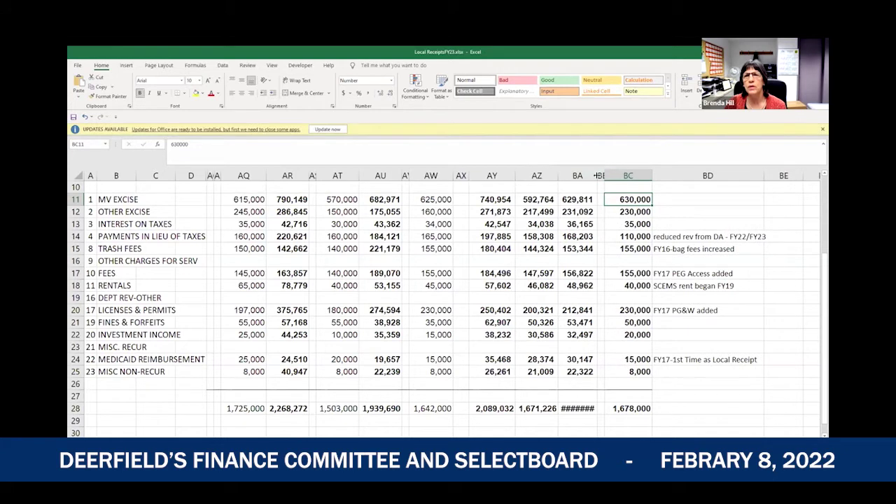
pyautogui.doubleClick(596, 176)
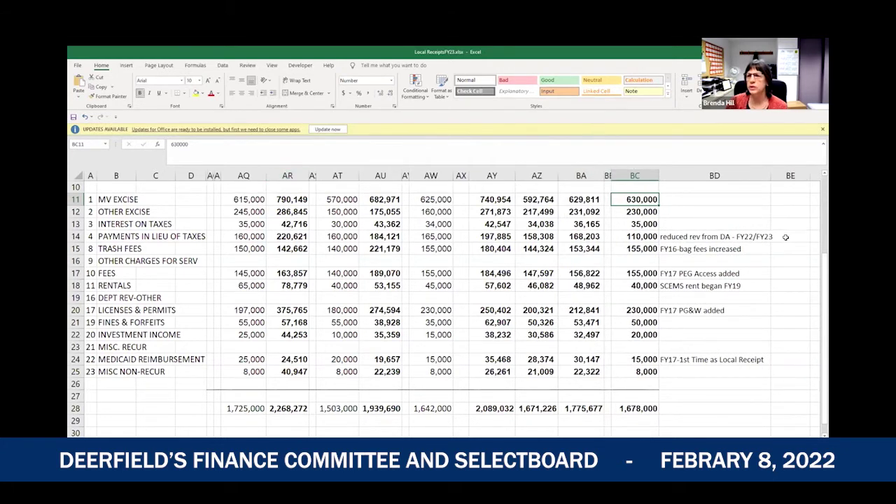
# Step: Compare the 2020 and 2021 estimated local receipts totals with the actual totals in row 28
pyautogui.scroll(1, 816, 259)
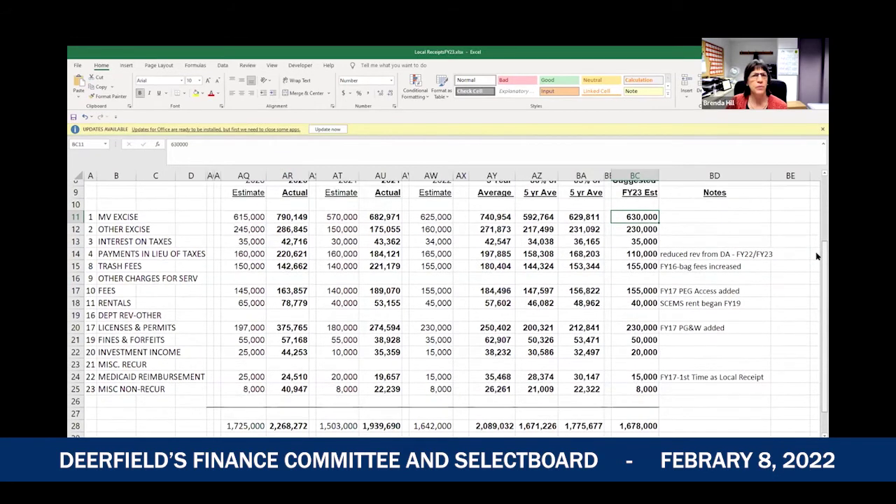
pyautogui.scroll(1, 816, 250)
pyautogui.scroll(-1, 816, 250)
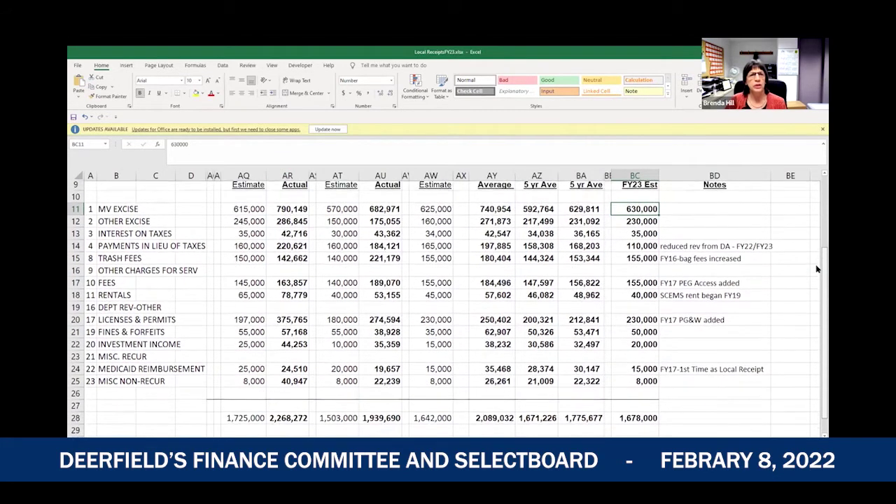
pyautogui.click(293, 398)
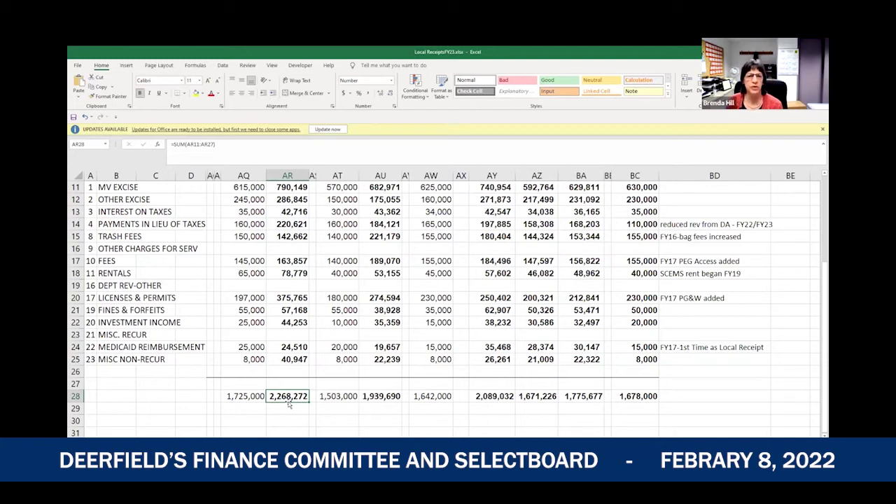
pyautogui.press('Right')
pyautogui.press('Right')
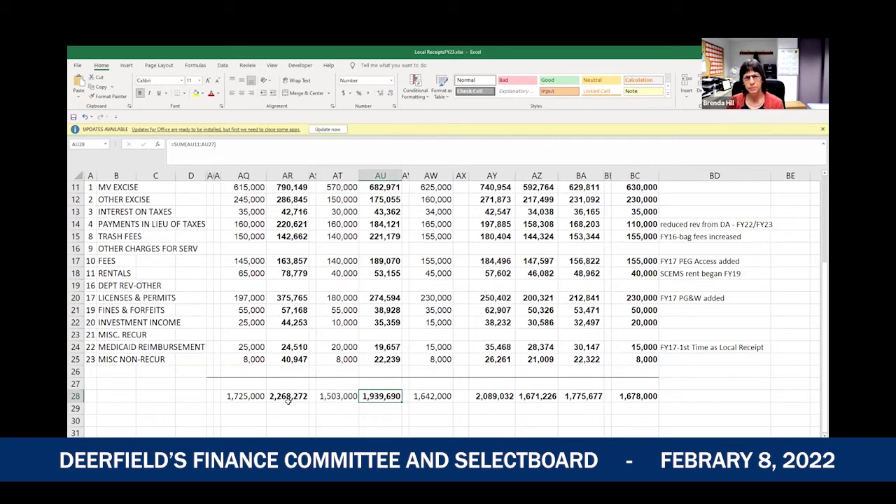
pyautogui.press('Left')
pyautogui.press('Left')
pyautogui.press('Left')
pyautogui.press('Right')
pyautogui.press('Right')
pyautogui.press('Right')
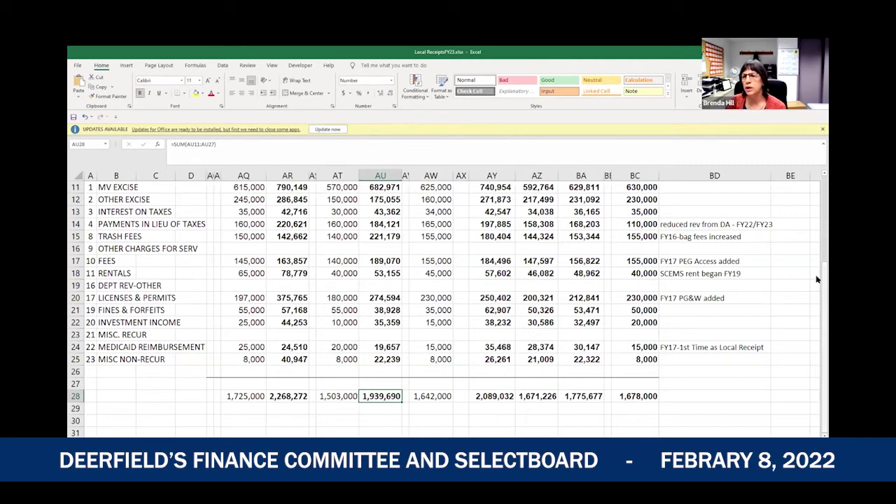
# Step: Compare the 2020 and 2021 actual receipts for MV Excise in row 11
pyautogui.moveTo(817, 280); pyautogui.dragTo(817, 242)
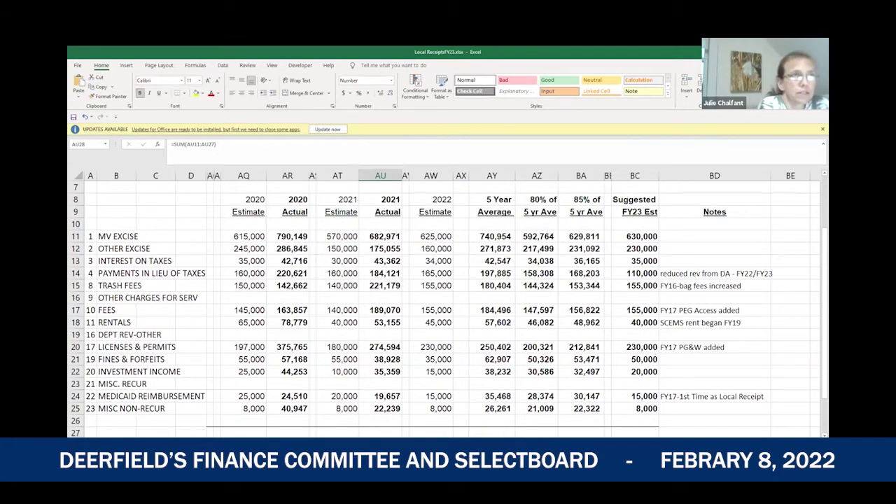
pyautogui.hscroll(1, 448, 308)
pyautogui.hscroll(2, 449, 308)
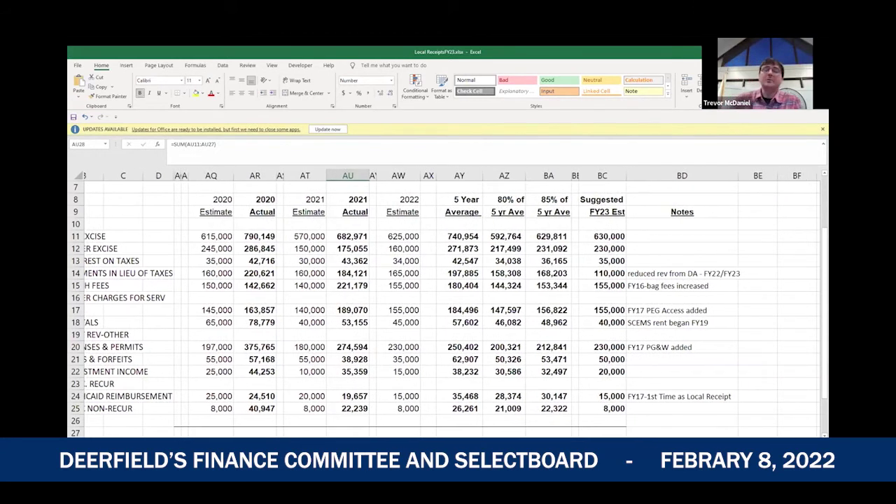
pyautogui.hscroll(2, 448, 308)
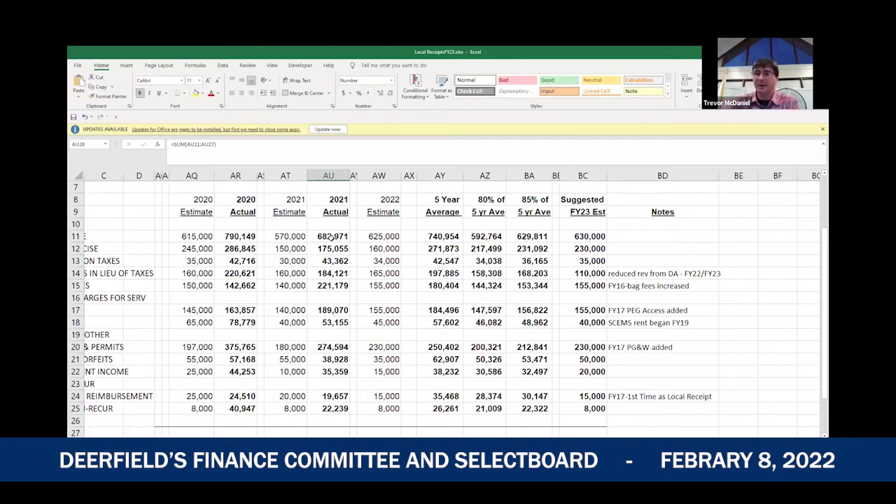
pyautogui.click(241, 238)
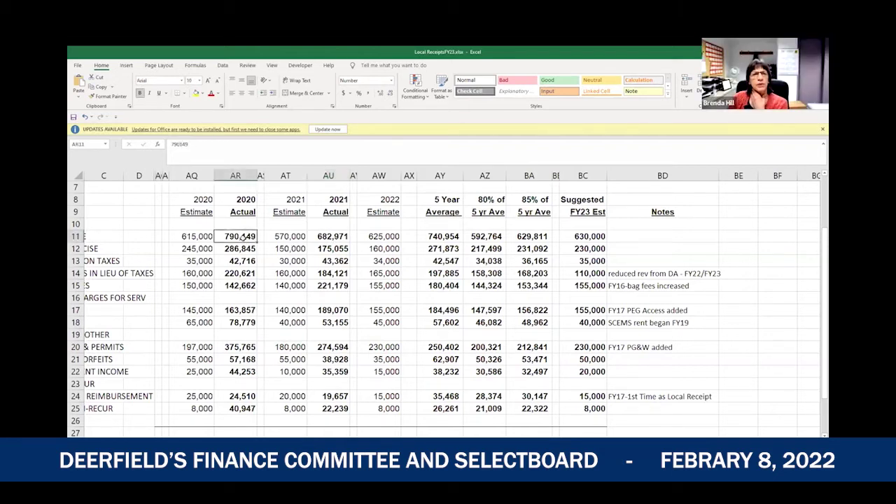
pyautogui.click(331, 236)
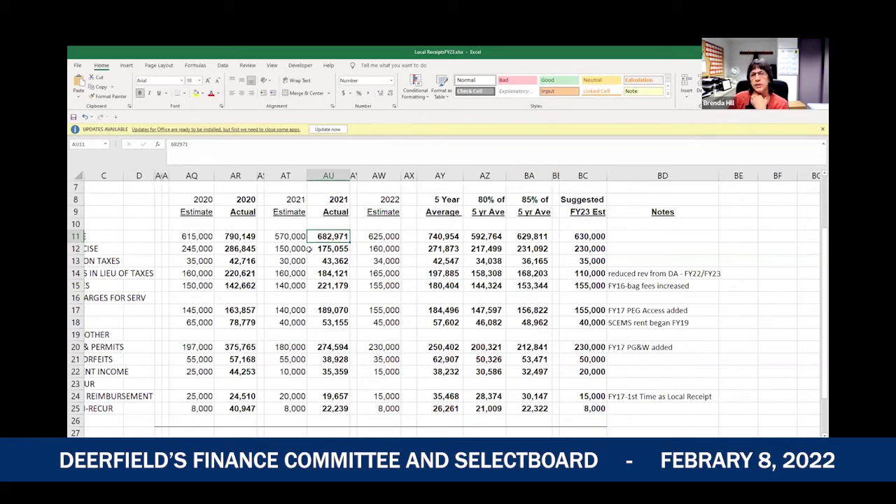
# Step: Check the suggested FY23 estimate for MV Excise in row 11
pyautogui.click(573, 238)
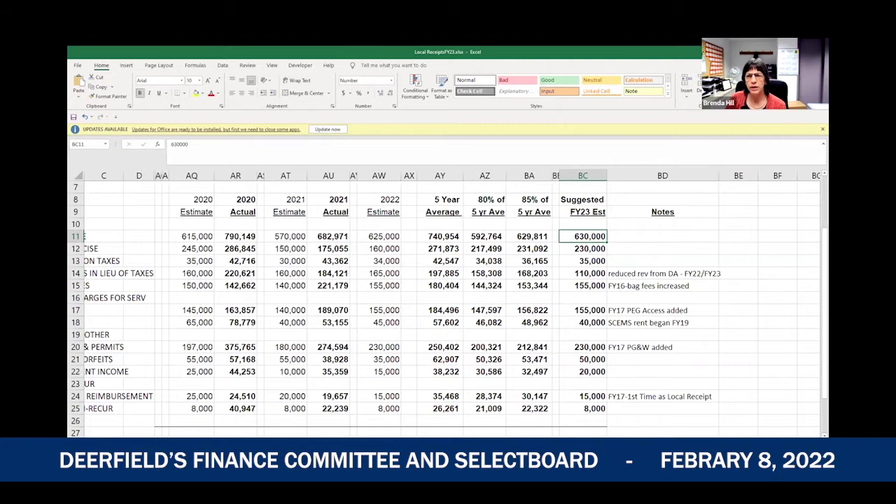
pyautogui.hscroll(-1, 452, 304)
pyautogui.hscroll(-1, 452, 303)
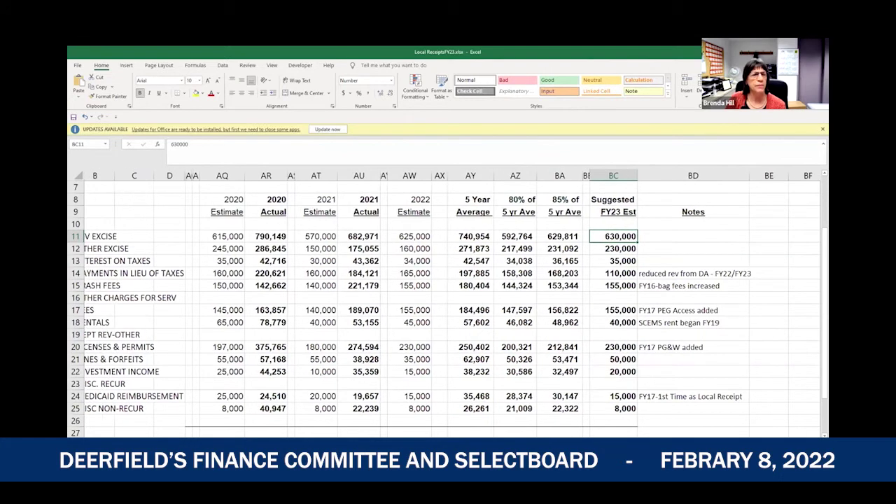
pyautogui.hscroll(-1, 135, 224)
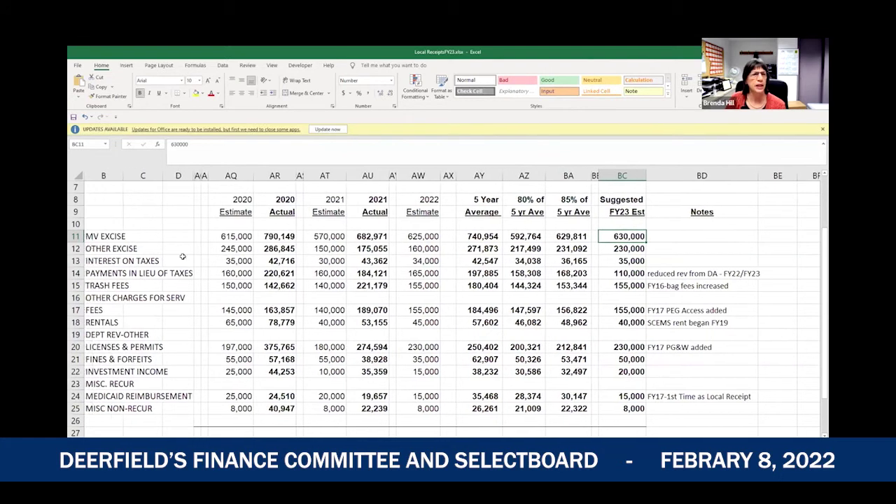
# Step: Compare the Other Excise actuals and estimates across row 12, and check the suggested FY23 estimate for Interest on Taxes
pyautogui.click(281, 248)
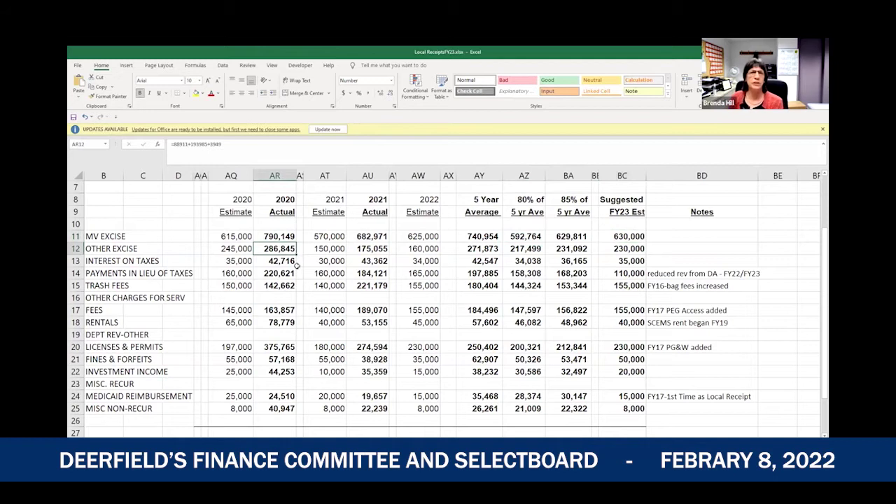
pyautogui.press('Right')
pyautogui.press('Right')
pyautogui.press('Right')
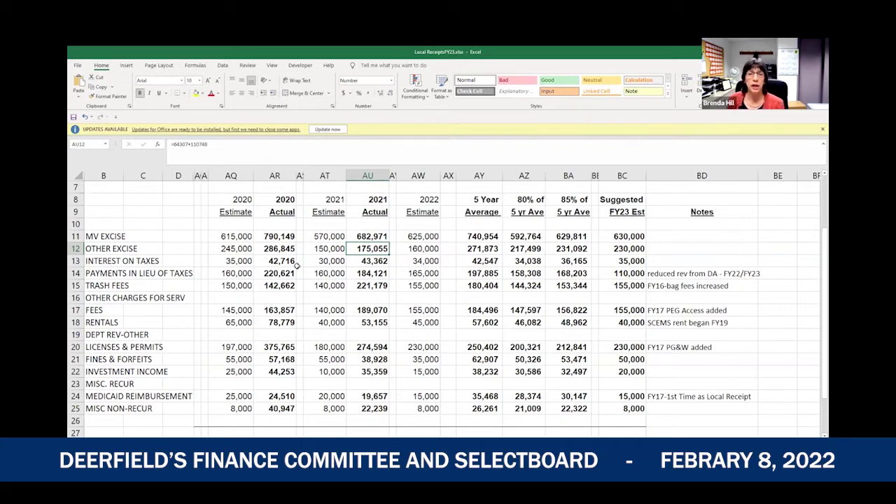
pyautogui.press('Right')
pyautogui.press('Right')
pyautogui.press('Right')
pyautogui.press('Right')
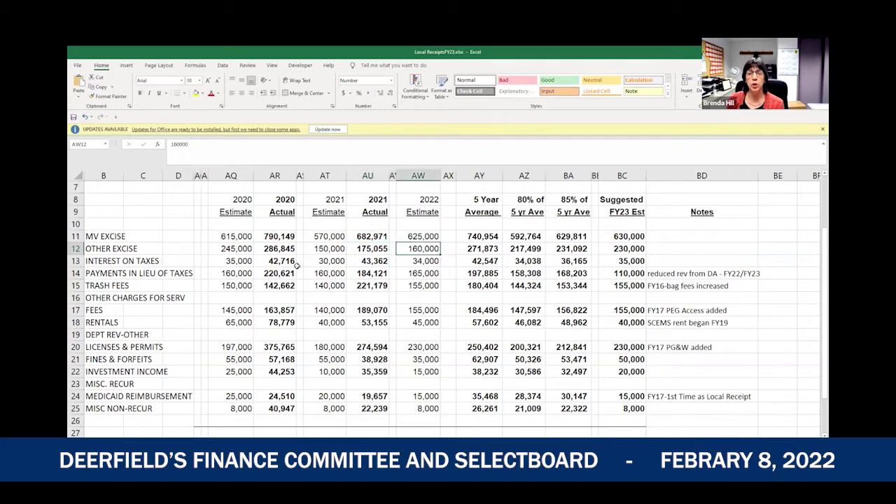
pyautogui.press('Right')
pyautogui.press('Right')
pyautogui.press('Right')
pyautogui.press('Right')
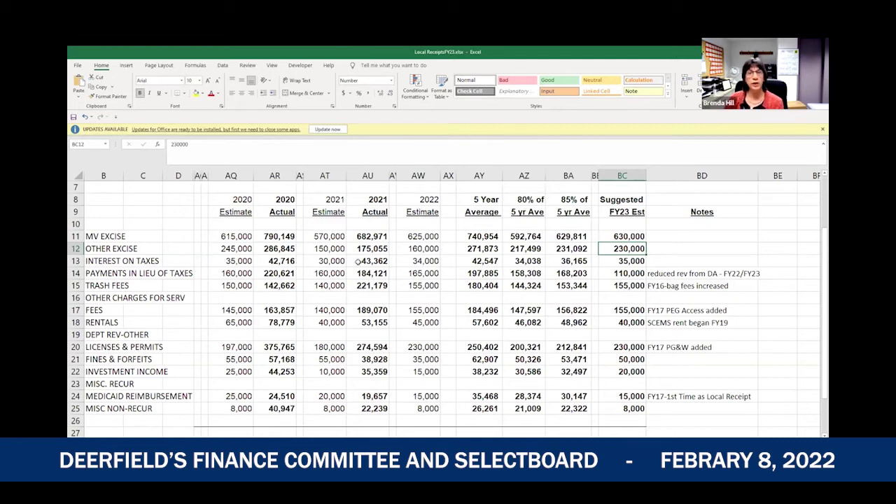
pyautogui.click(623, 264)
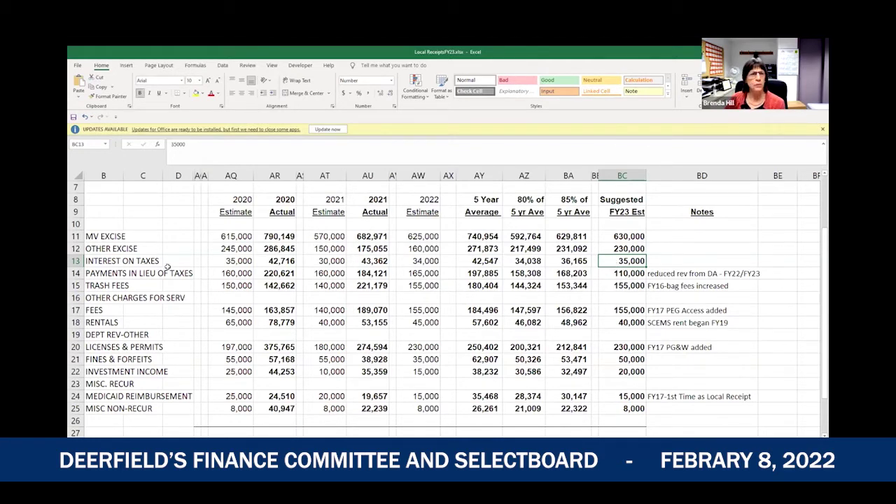
# Step: Review Payments in Lieu of Taxes across row 14, from the 2020 estimate through the suggested FY23 estimate
pyautogui.click(145, 274)
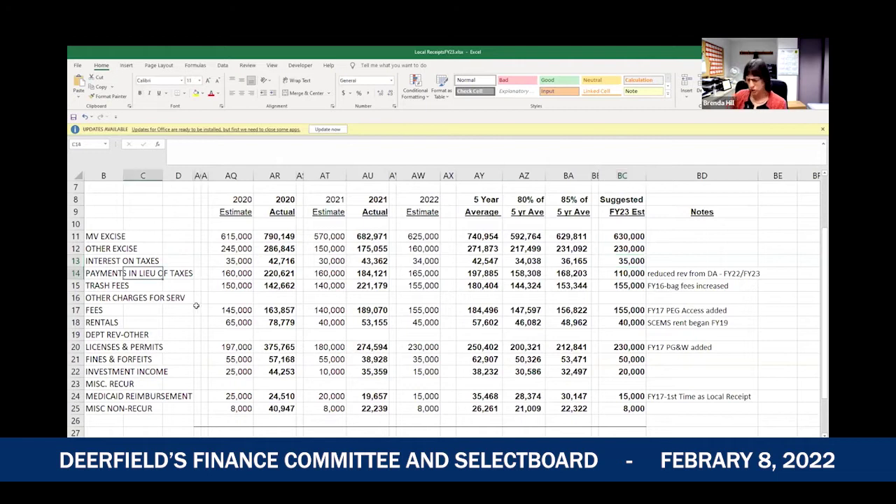
pyautogui.press('Right')
pyautogui.press('Right')
pyautogui.press('Right')
pyautogui.press('Right')
pyautogui.press('Right')
pyautogui.press('Right')
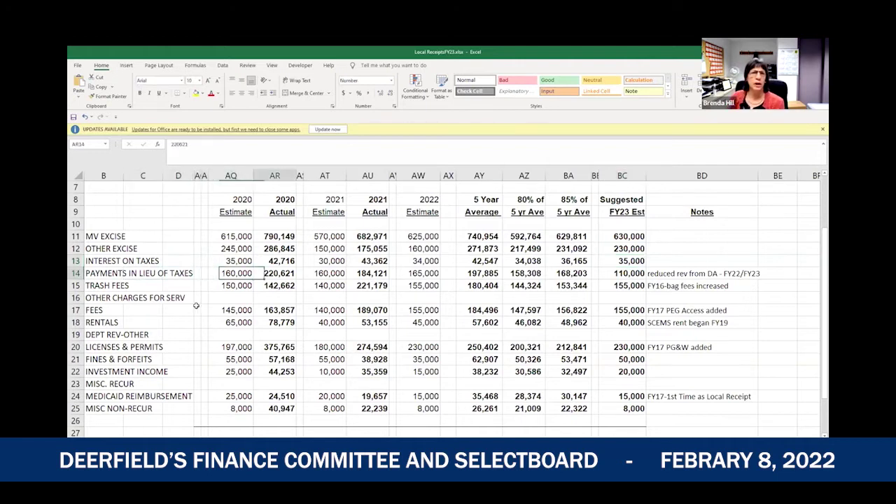
pyautogui.press('Right')
pyautogui.press('Right')
pyautogui.press('Right')
pyautogui.press('Right')
pyautogui.press('Right')
pyautogui.press('Right')
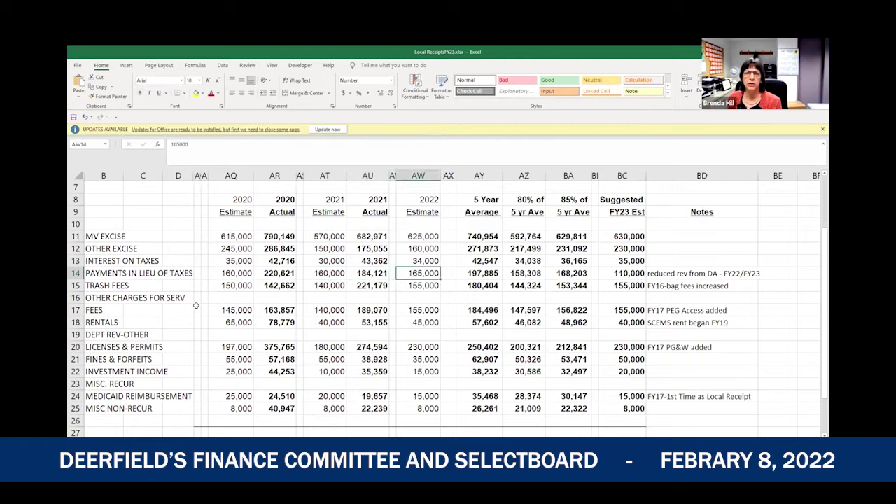
pyautogui.press('Right')
pyautogui.press('Right')
pyautogui.press('Right')
pyautogui.press('Right')
pyautogui.press('Right')
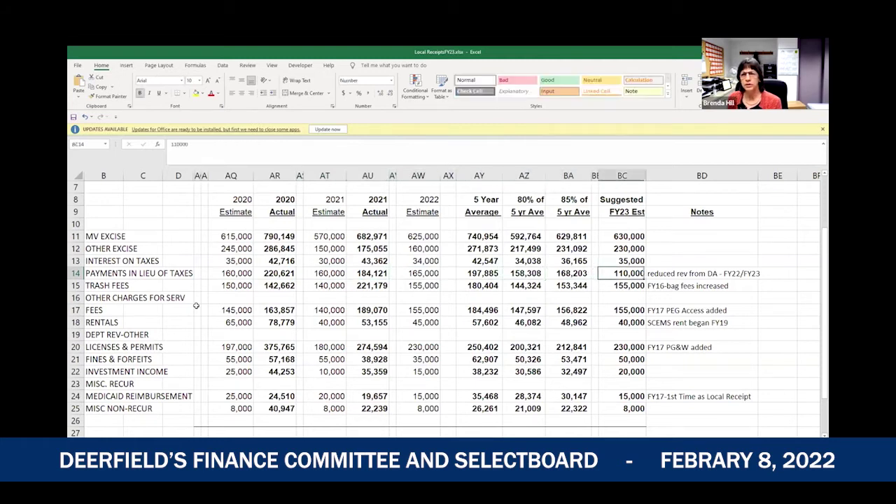
pyautogui.press('Right')
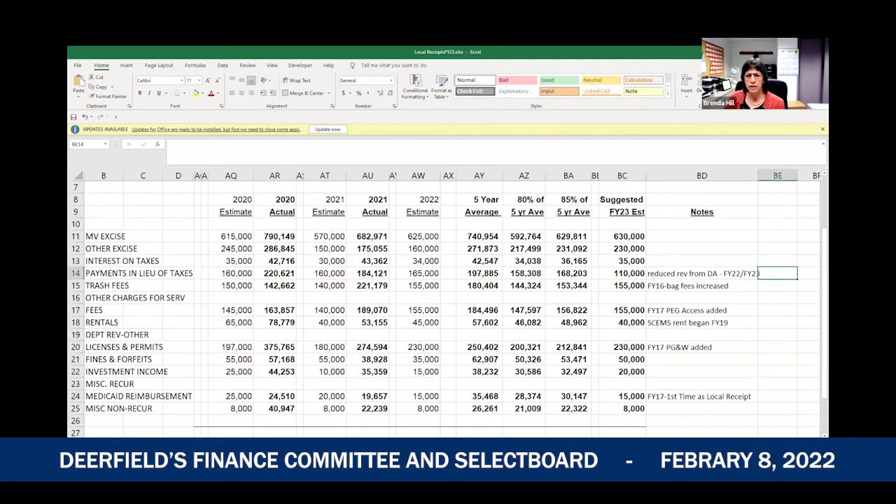
# Step: Read the note on Payments in Lieu of Taxes and compare its 2021 actual with the suggested FY23 estimate
pyautogui.hscroll(3, 448, 302)
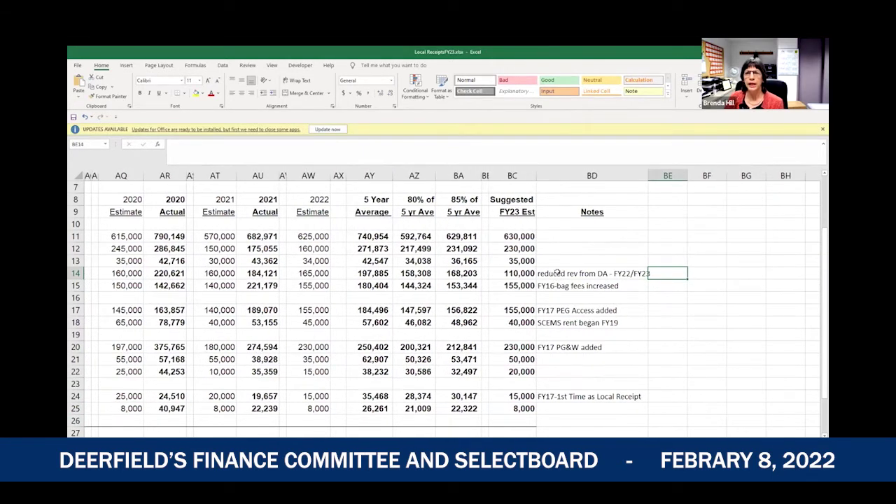
pyautogui.click(558, 273)
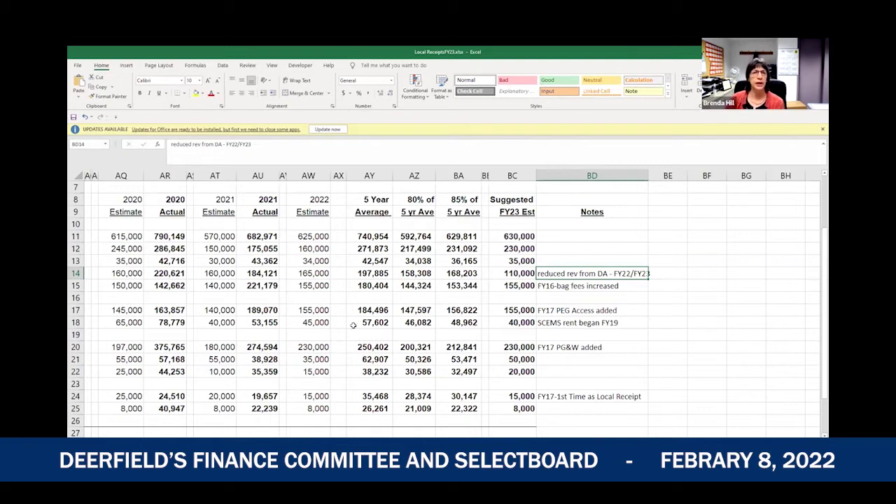
pyautogui.click(254, 273)
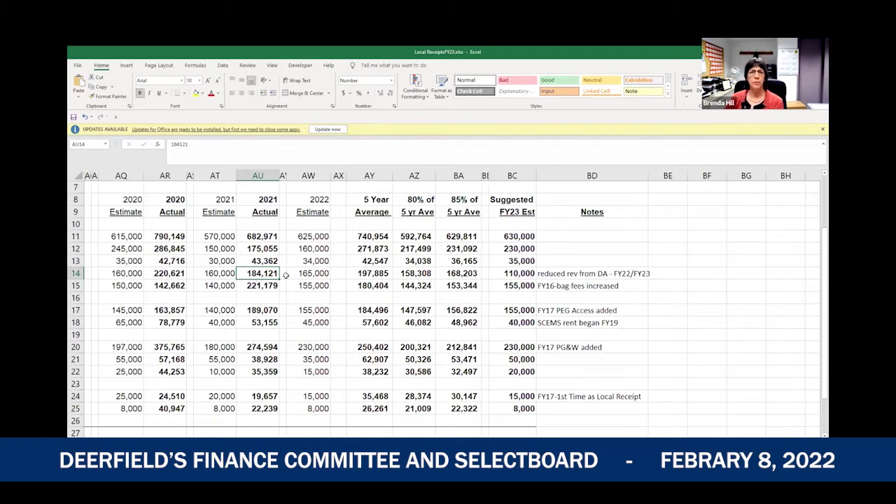
pyautogui.click(515, 273)
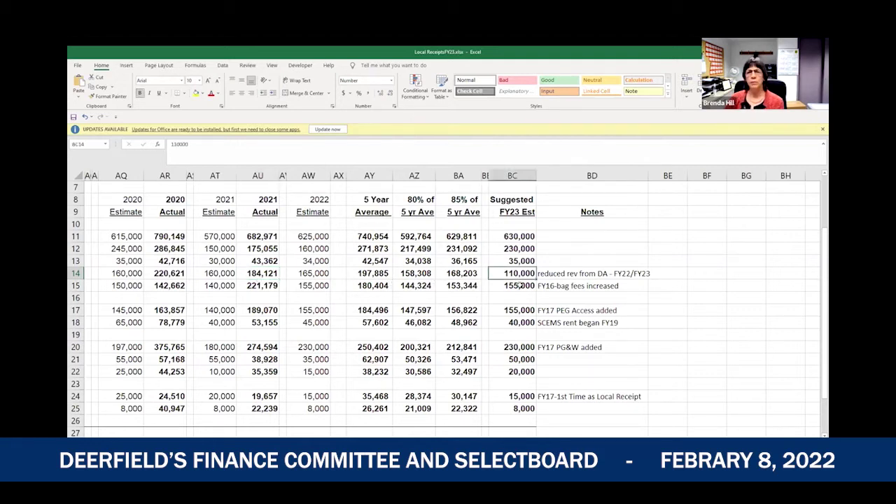
pyautogui.click(553, 273)
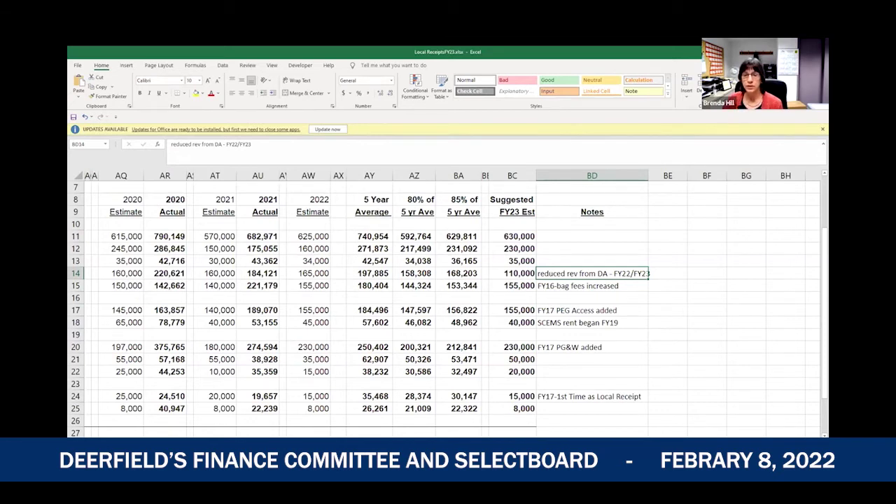
pyautogui.hscroll(-3, 448, 301)
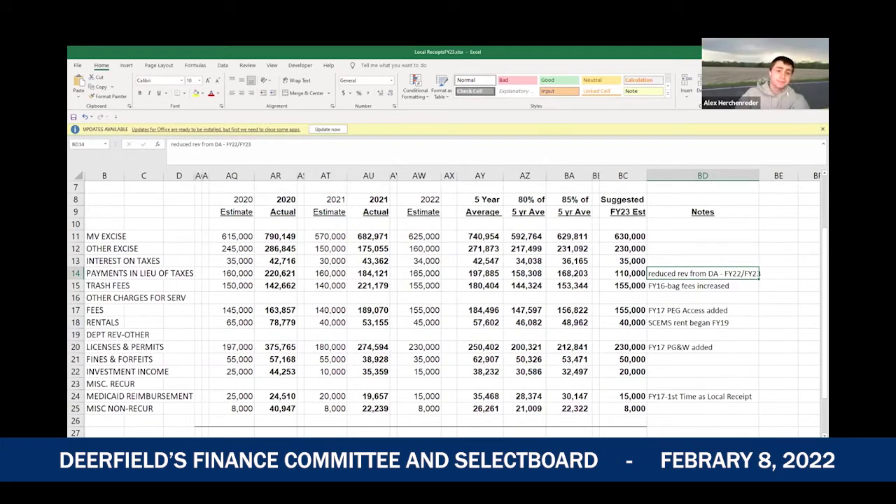
pyautogui.hscroll(1, 448, 301)
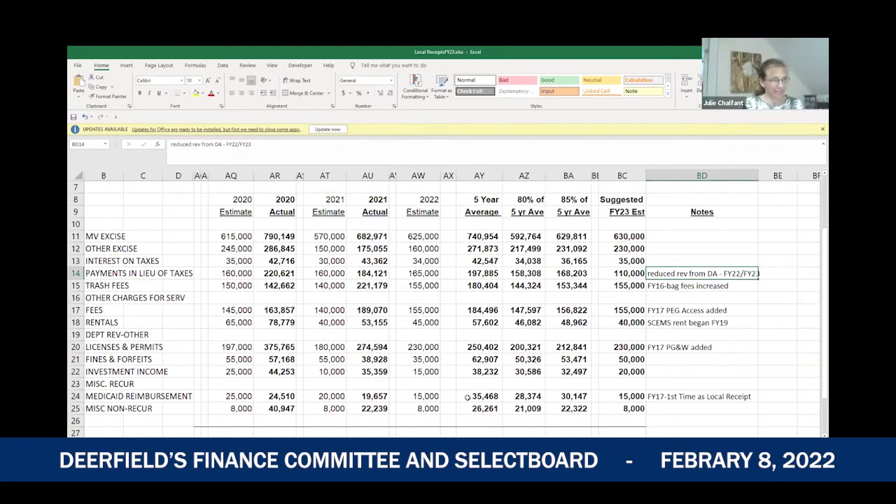
# Step: Compare the suggested FY23 Trash Fees estimate with 85% of its 5-year average, and check the Fees and Rentals estimates in rows 17 and 18
pyautogui.click(623, 287)
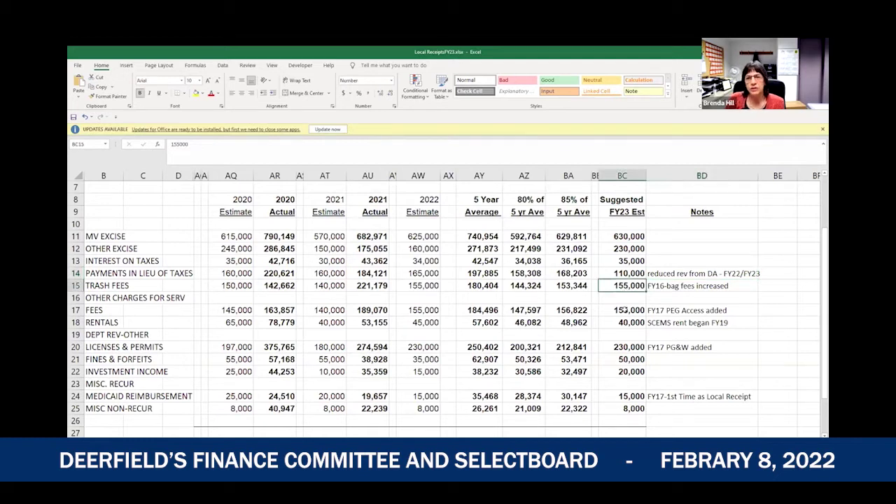
pyautogui.click(569, 287)
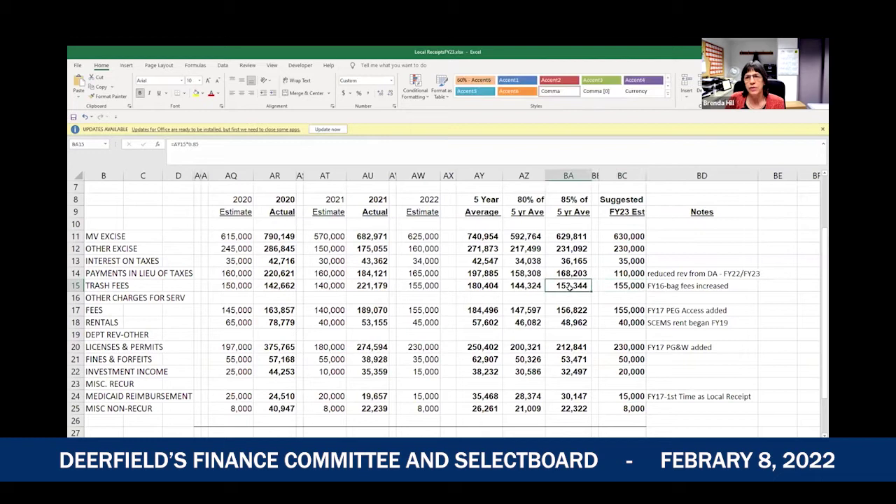
pyautogui.click(630, 291)
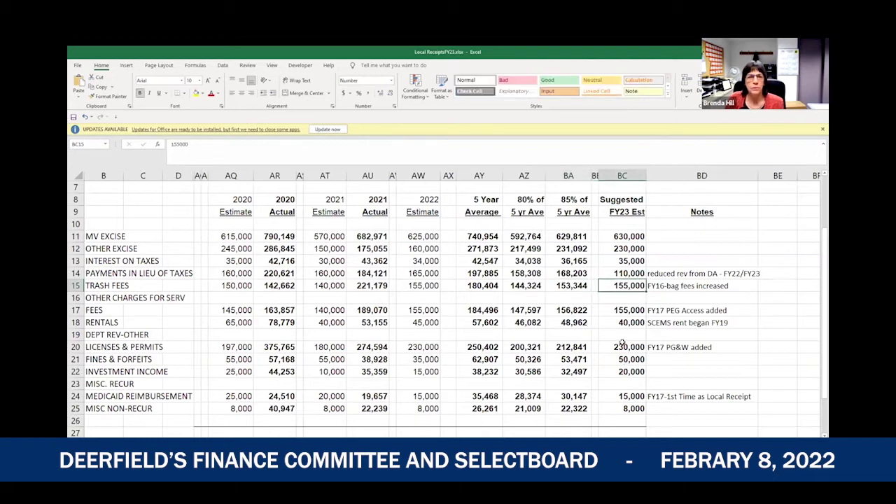
pyautogui.click(617, 310)
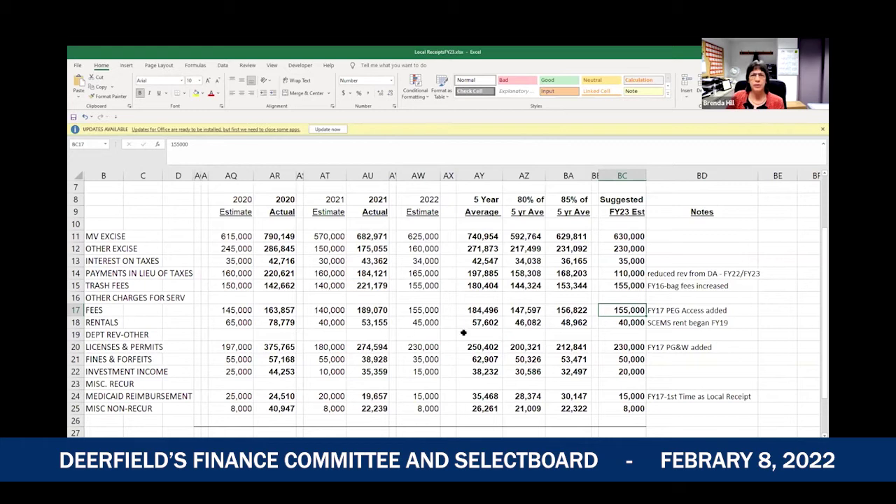
pyautogui.click(613, 324)
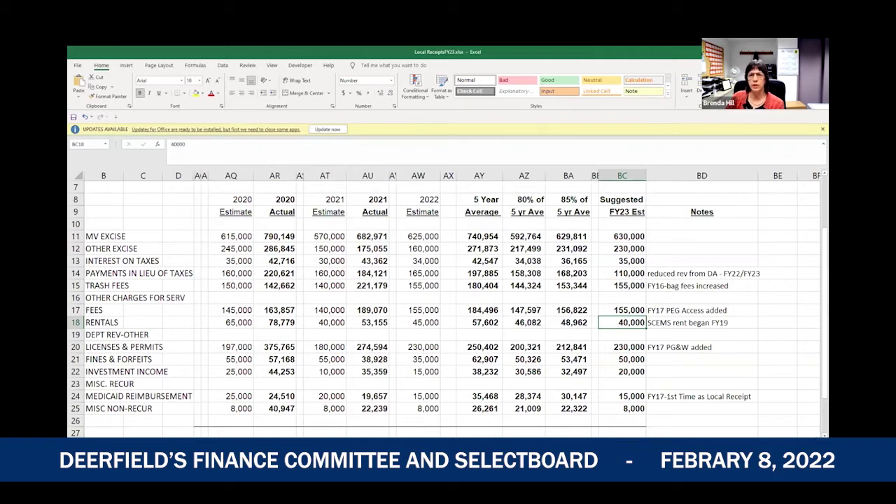
# Step: Compare the suggested FY23 estimate for Licenses & Permits in row 20 with 85% of its 5-year average
pyautogui.scroll(-1, 447, 311)
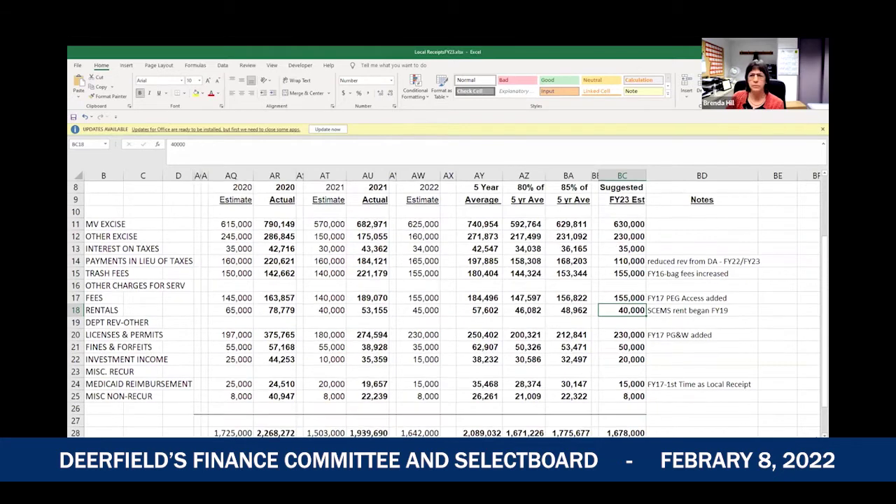
pyautogui.scroll(-1, 516, 380)
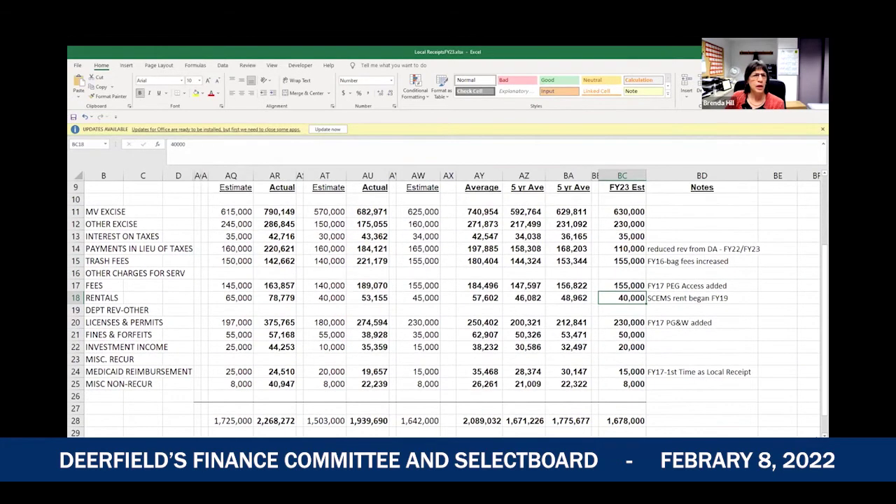
pyautogui.click(630, 322)
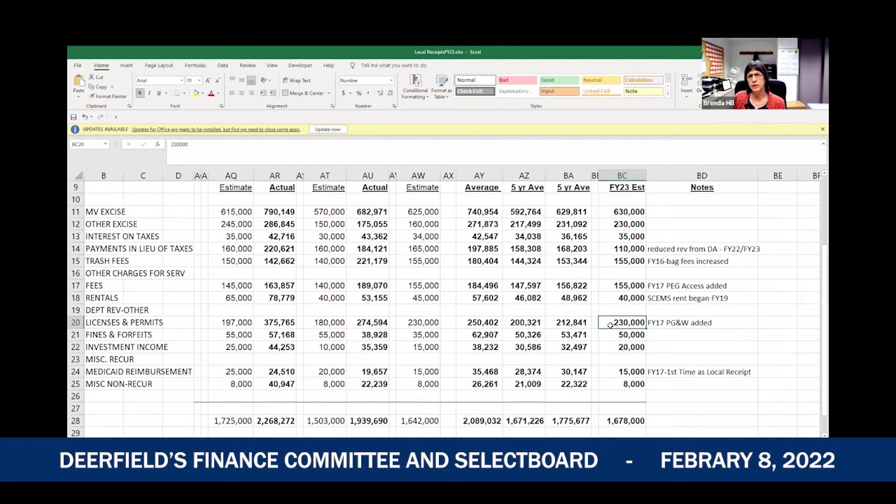
pyautogui.click(558, 325)
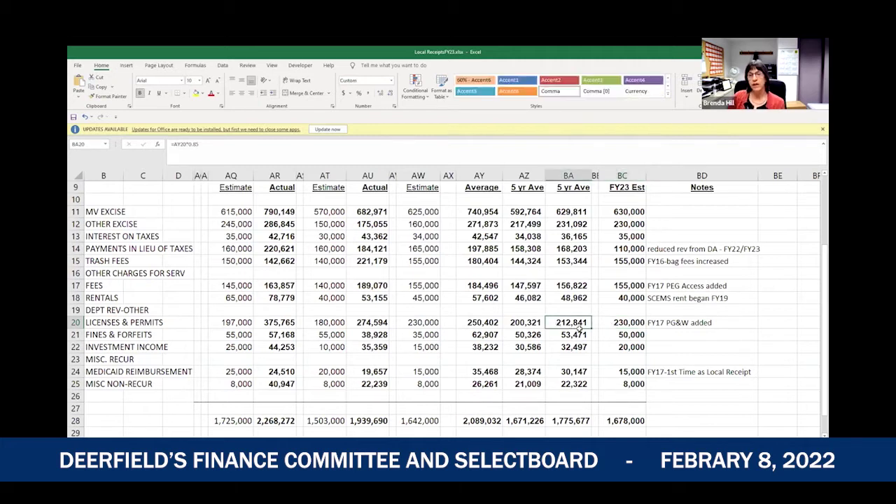
pyautogui.click(619, 323)
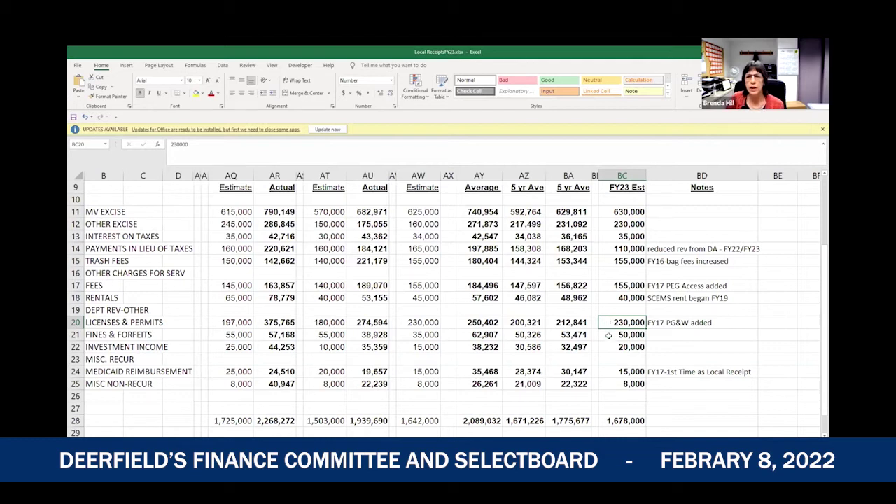
# Step: Compare the suggested FY23 estimates with the 2021 actual for Fines & Forfeits and the 2022 estimate for Investment Income
pyautogui.click(609, 336)
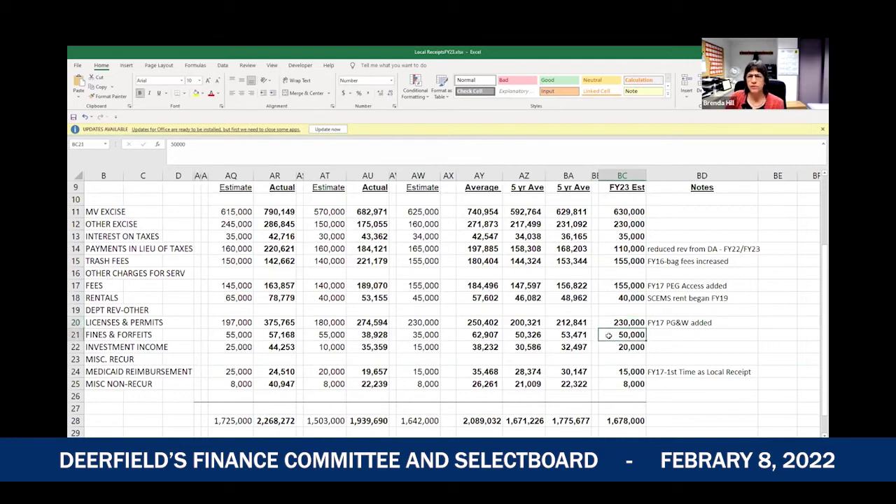
pyautogui.click(368, 336)
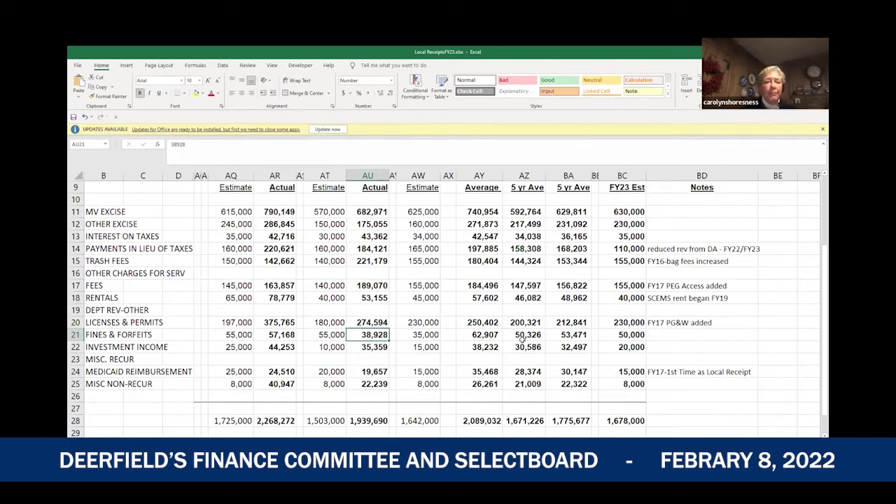
pyautogui.click(628, 346)
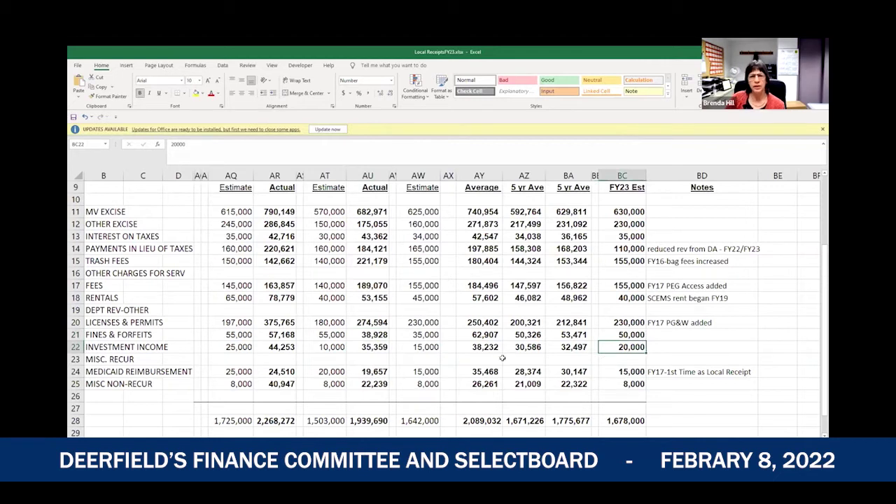
pyautogui.click(421, 348)
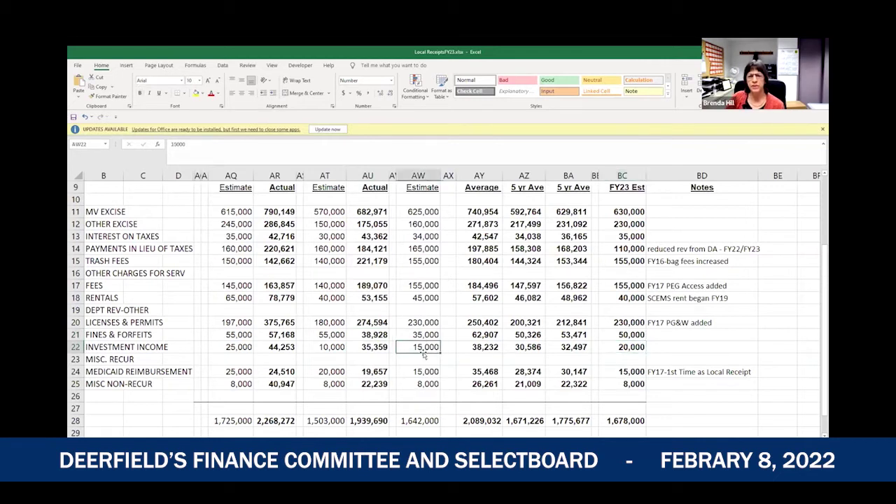
pyautogui.click(609, 349)
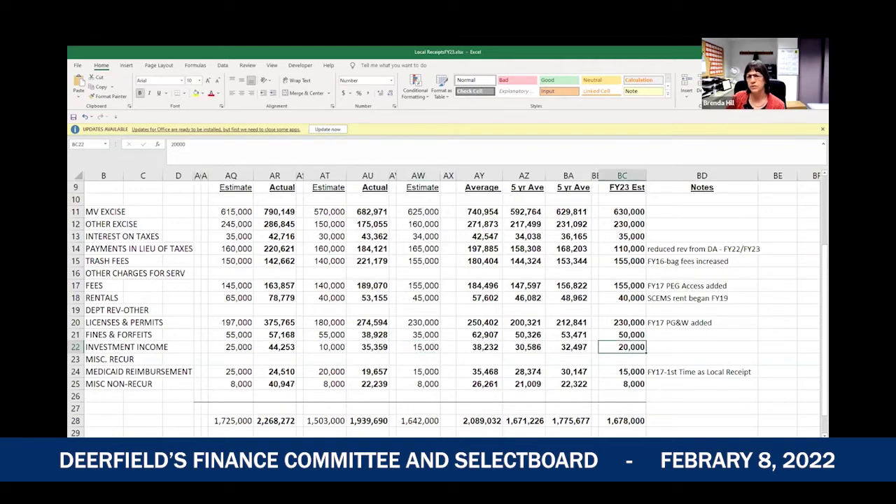
# Step: Compare the suggested FY23 Medicaid Reimbursement estimate in row 24 with its 2021 actual
pyautogui.scroll(-1, 447, 308)
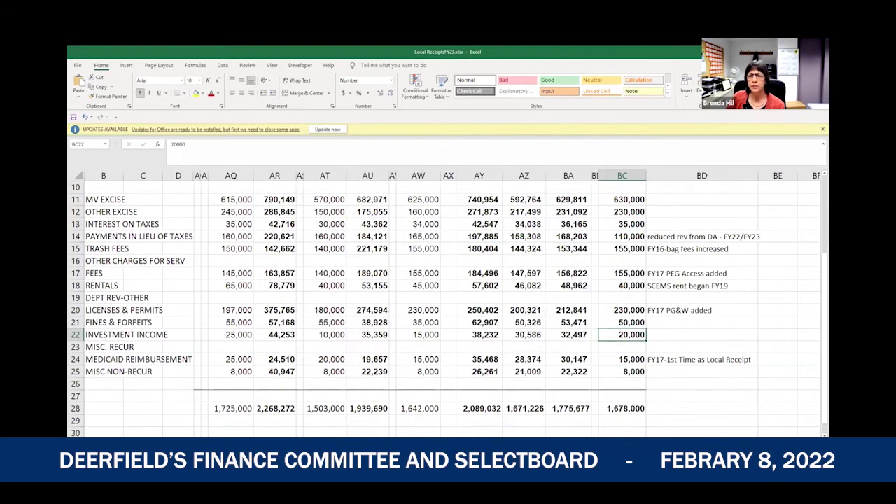
pyautogui.scroll(-1, 447, 308)
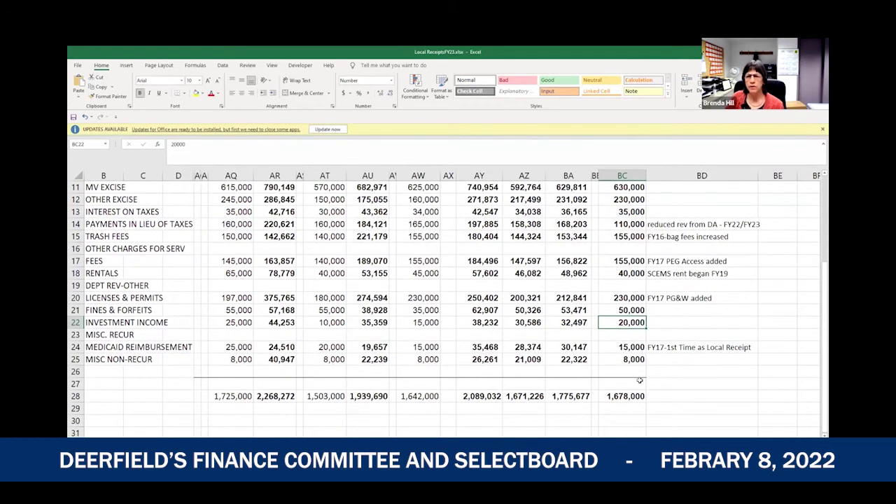
pyautogui.click(619, 348)
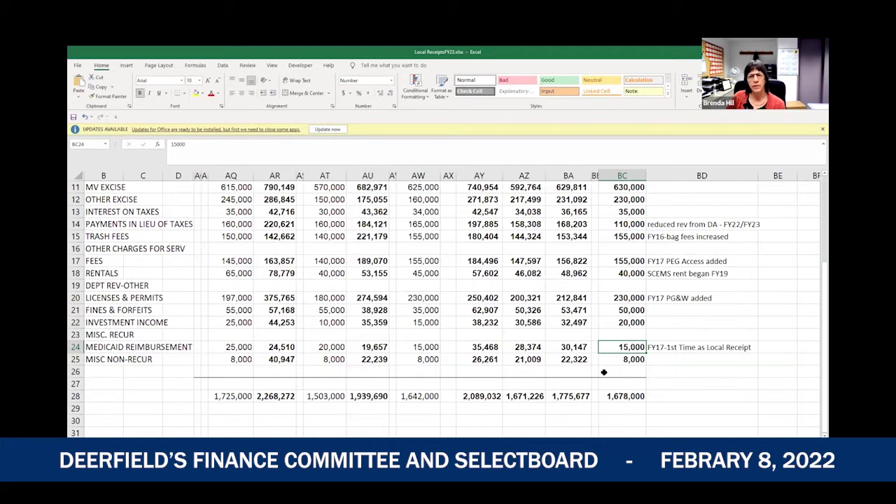
pyautogui.click(372, 347)
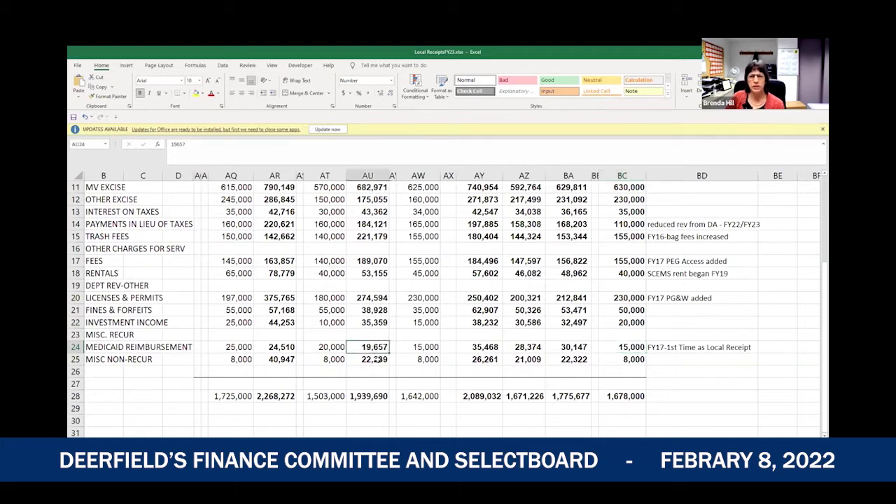
pyautogui.click(608, 347)
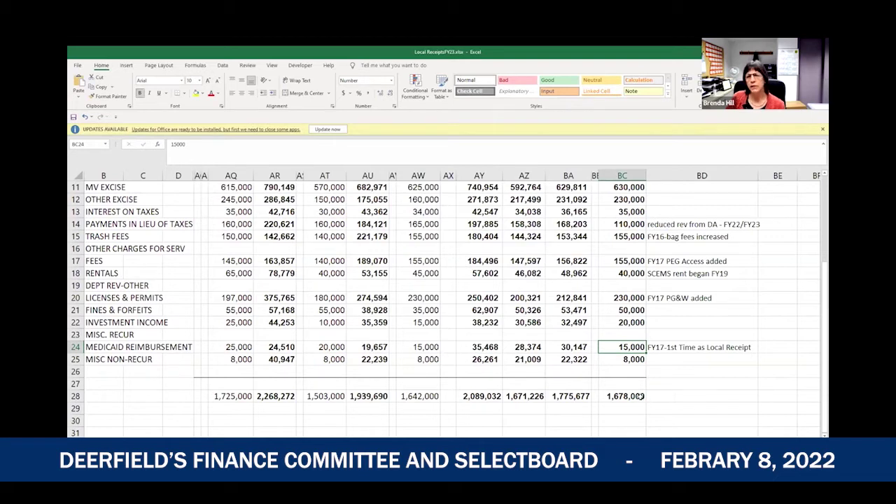
# Step: Check the suggested FY23 Misc Non-Recur estimate, and compare the FY23 total in row 28 with the 2022 estimate total
pyautogui.click(623, 359)
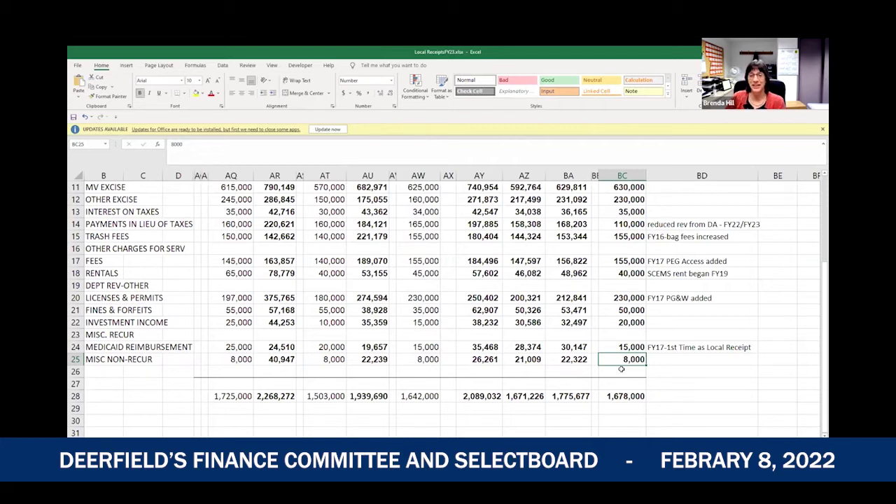
pyautogui.click(628, 396)
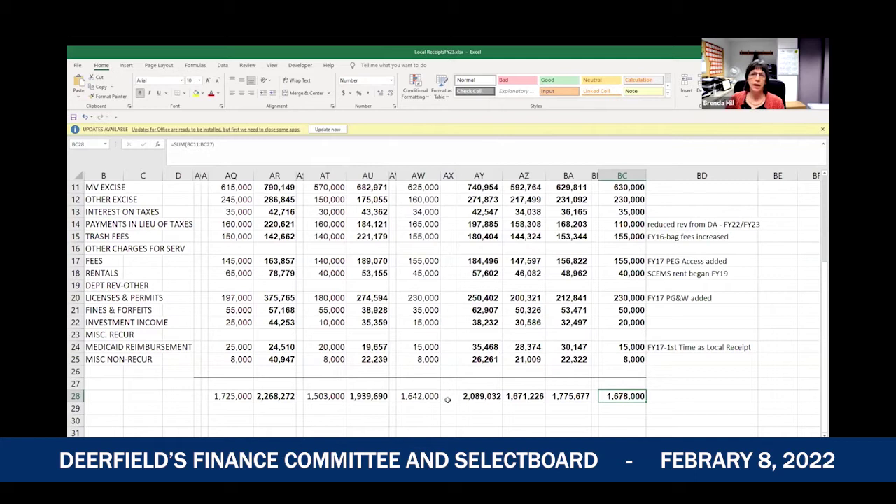
pyautogui.click(419, 396)
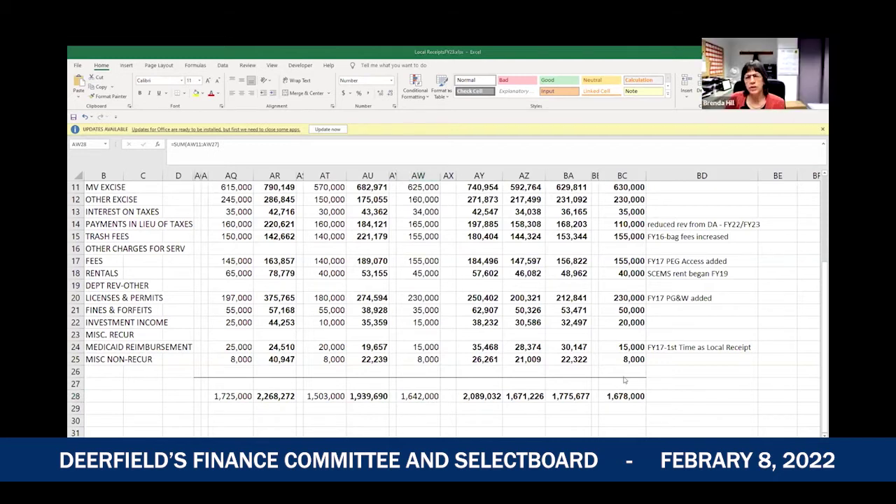
# Step: Switch to the FY2023 Consolidated Budget Workbook and check the FY 2023 Local Receipts total in row 40
pyautogui.hotkey('ctrl', 'Tab')
pyautogui.moveTo(817, 287); pyautogui.dragTo(816, 294)
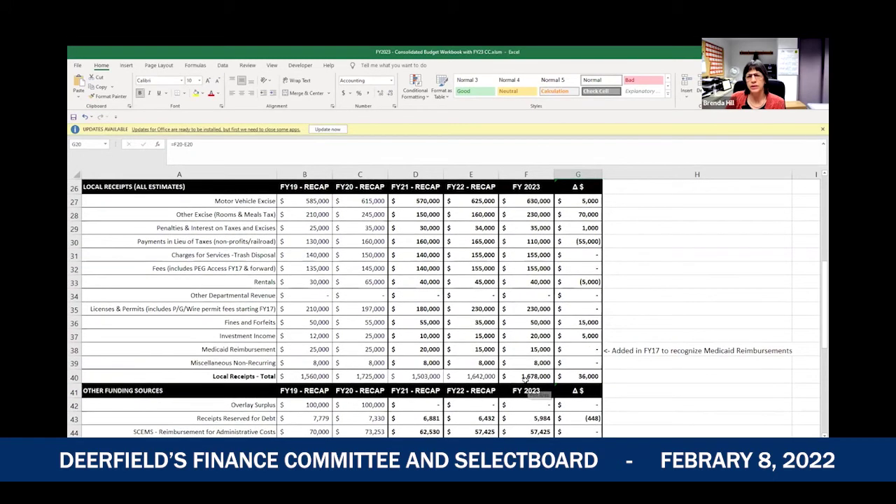
pyautogui.click(526, 376)
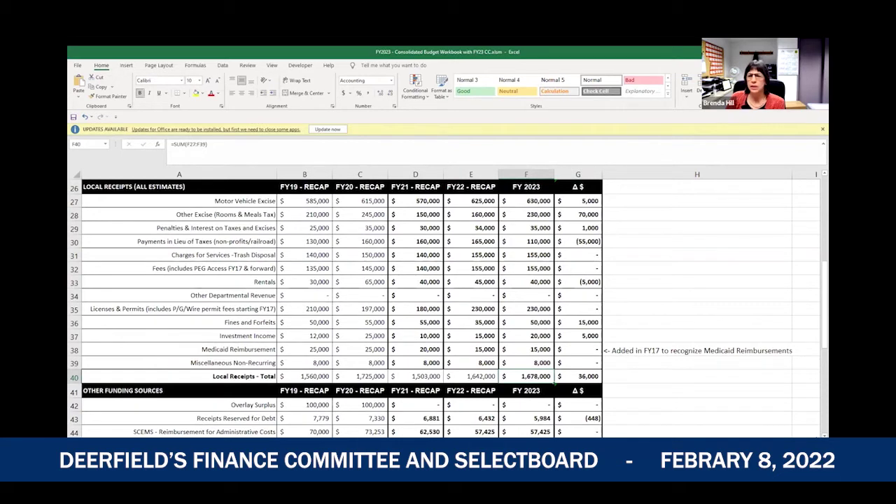
# Step: Review the FY 2023 Receipts Reserved for Debt and the SCEMS, WWTP and SCSC administrative cost reimbursements under Other Funding Sources
pyautogui.scroll(-4, 473, 266)
pyautogui.click(504, 271)
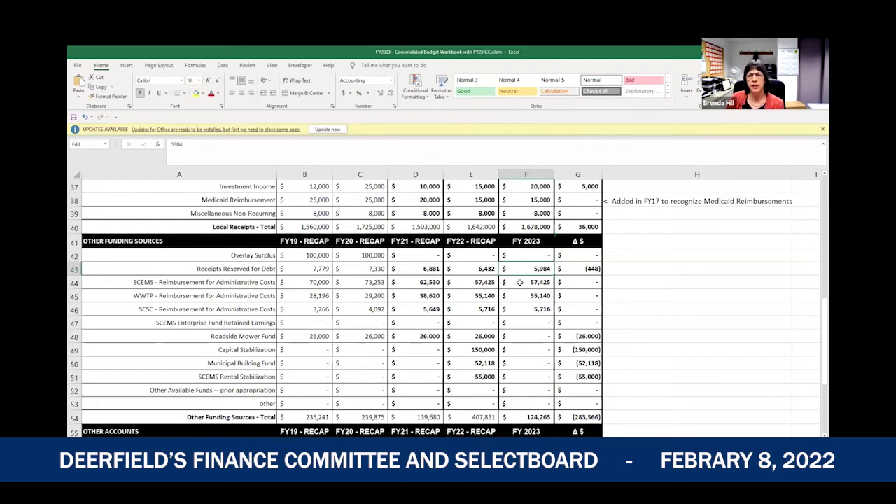
pyautogui.moveTo(520, 282); pyautogui.dragTo(530, 316)
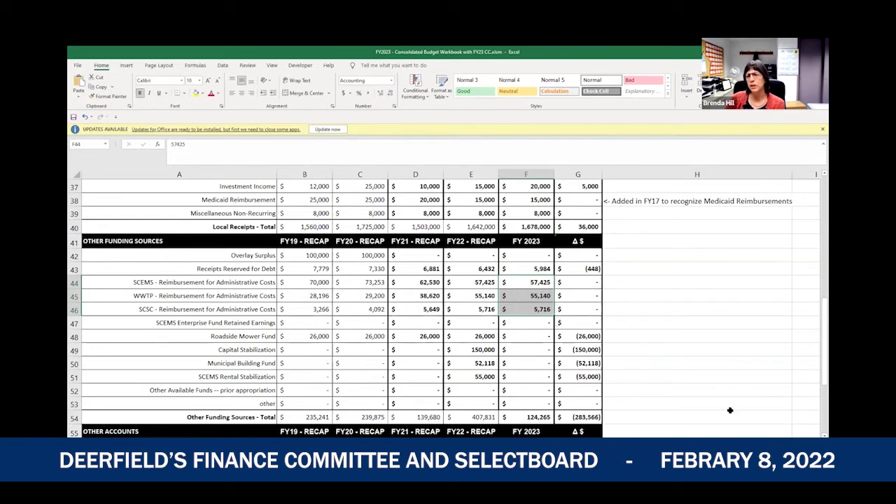
# Step: Set the FY 2023 Dickinson Library Trust amount under Other Accounts to 2709
pyautogui.moveTo(819, 378); pyautogui.dragTo(817, 400)
pyautogui.click(539, 338)
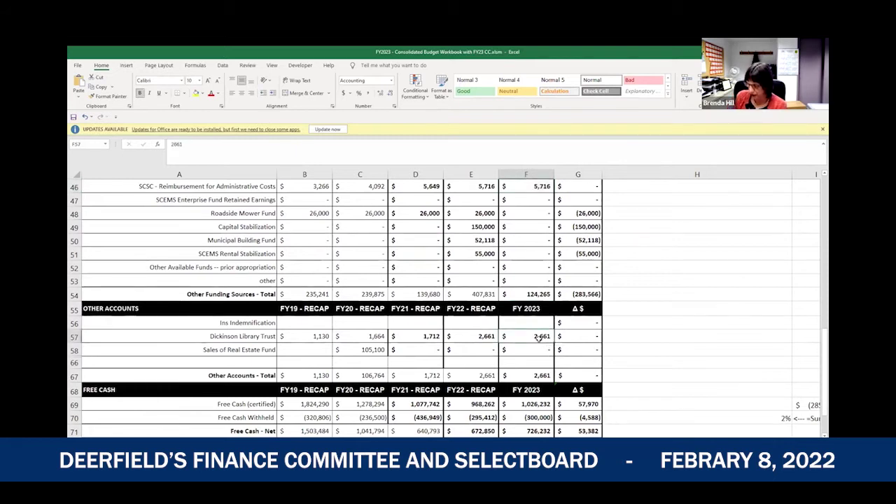
pyautogui.write('2709')
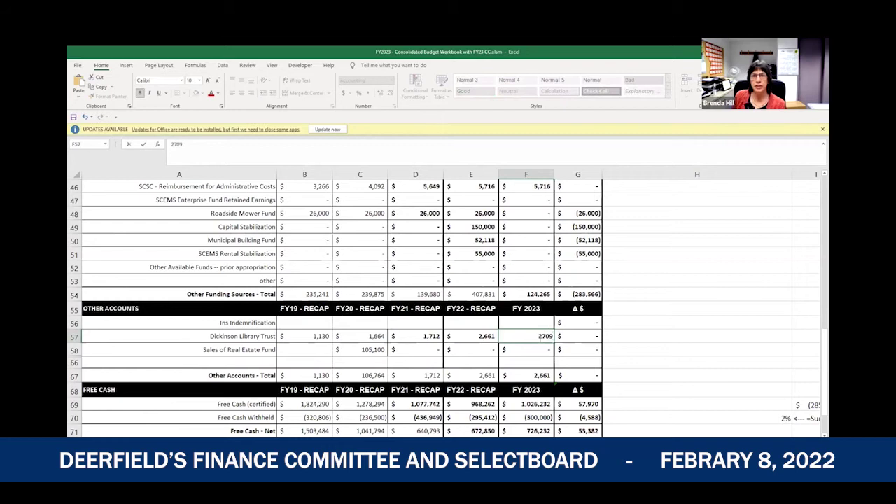
pyautogui.press('Return')
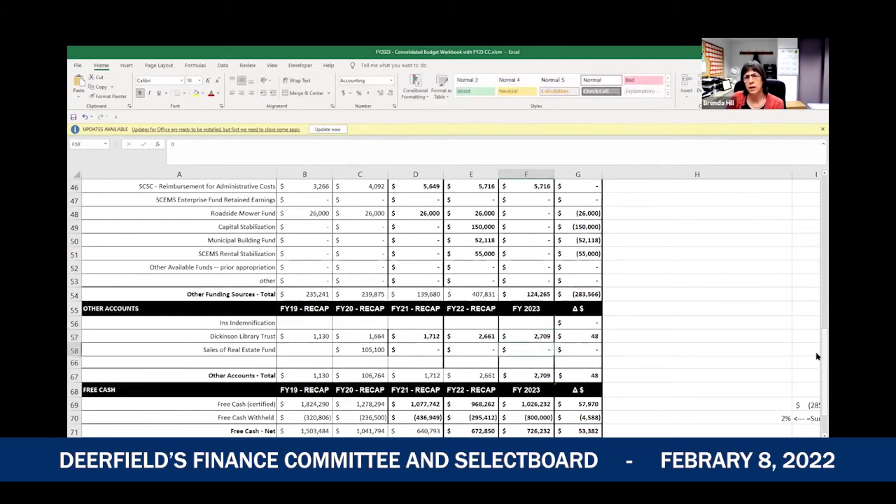
# Step: Review the FY 2023 certified Free Cash, the Free Cash Withheld and the Grand Total
pyautogui.scroll(-1, 816, 359)
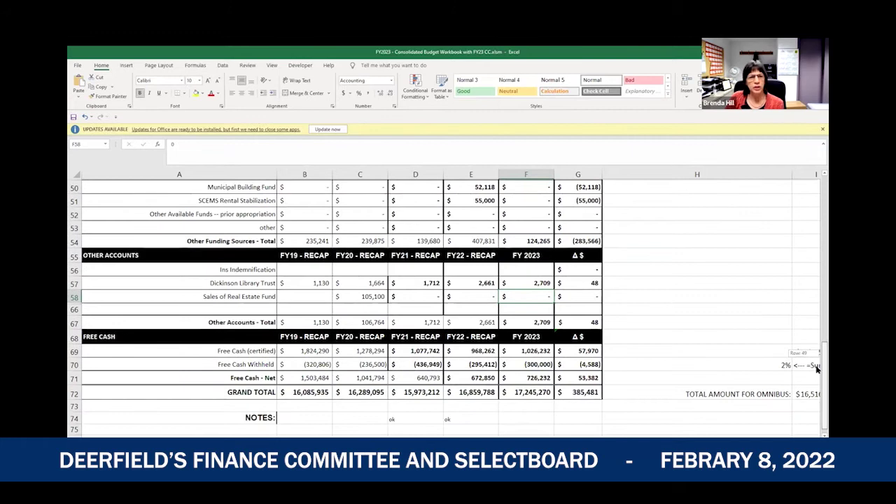
pyautogui.click(535, 353)
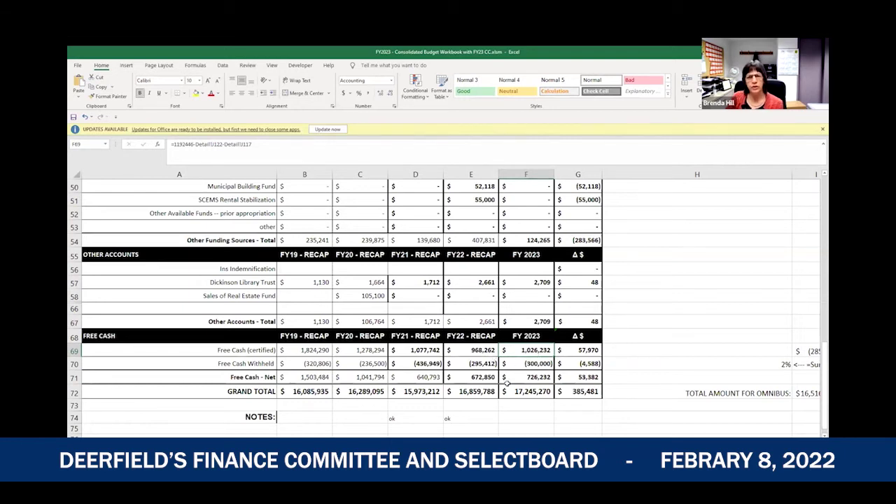
pyautogui.click(513, 366)
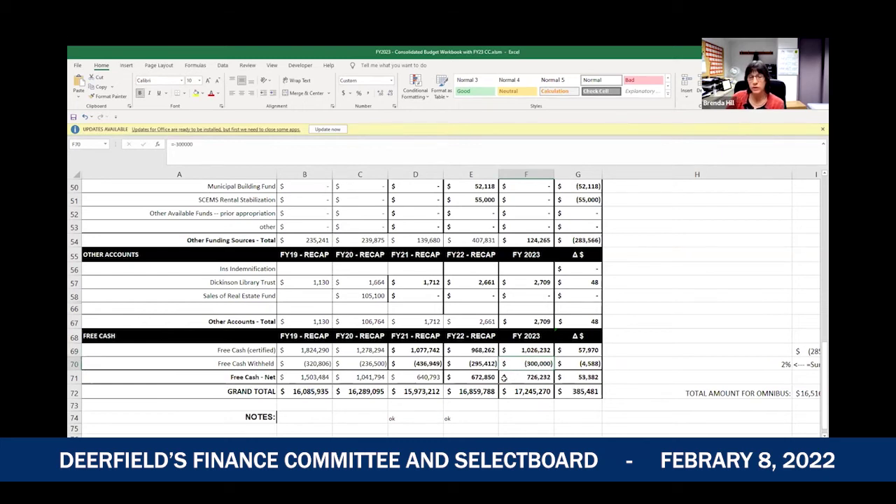
pyautogui.click(523, 394)
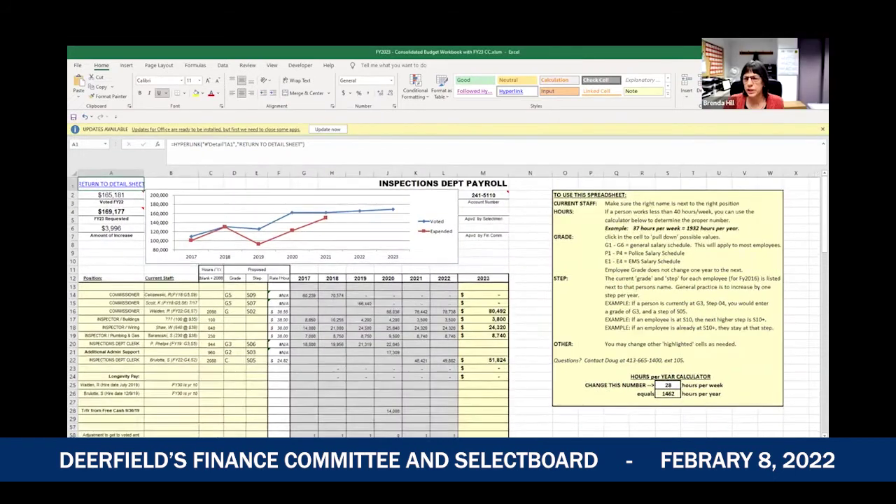
# Step: Examine the Inspections Dept Payroll sheet, checking the 2023 commissioner and department clerk pay in rows 16 and 22 and the buildings inspector's hourly rate
pyautogui.scroll(2, 817, 221)
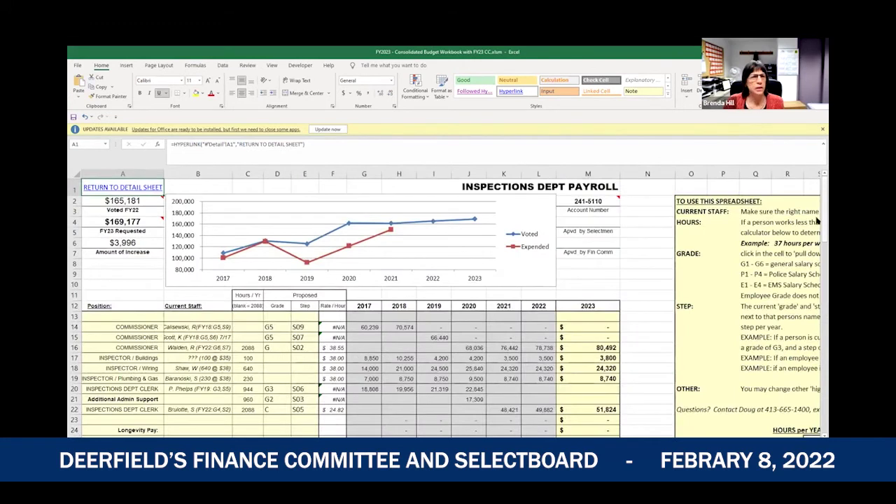
pyautogui.scroll(-3, 817, 221)
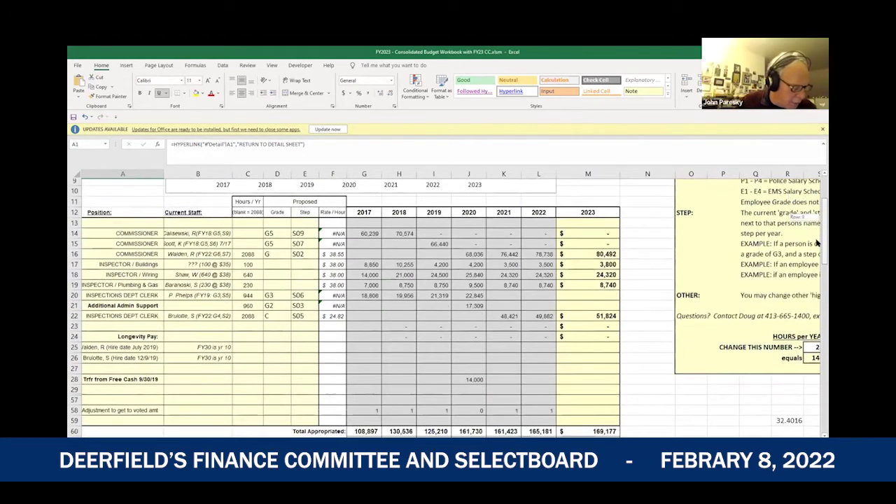
pyautogui.scroll(-3, 817, 242)
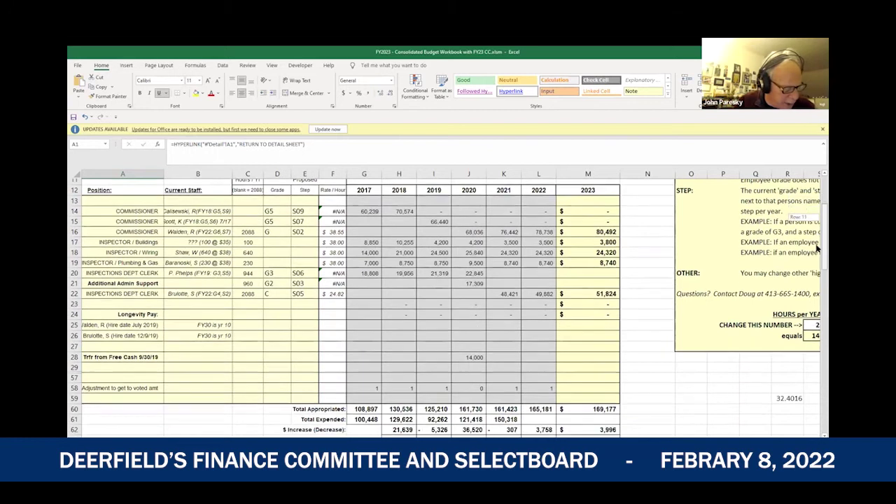
pyautogui.scroll(-1, 816, 247)
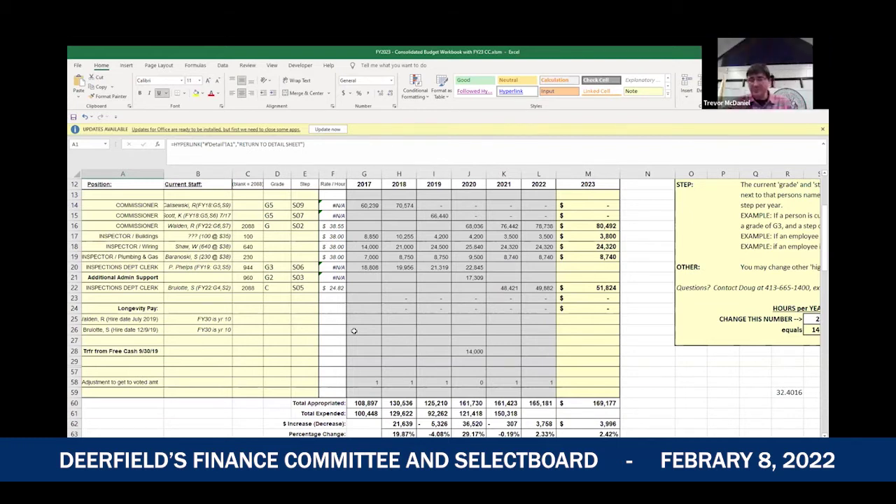
pyautogui.click(589, 226)
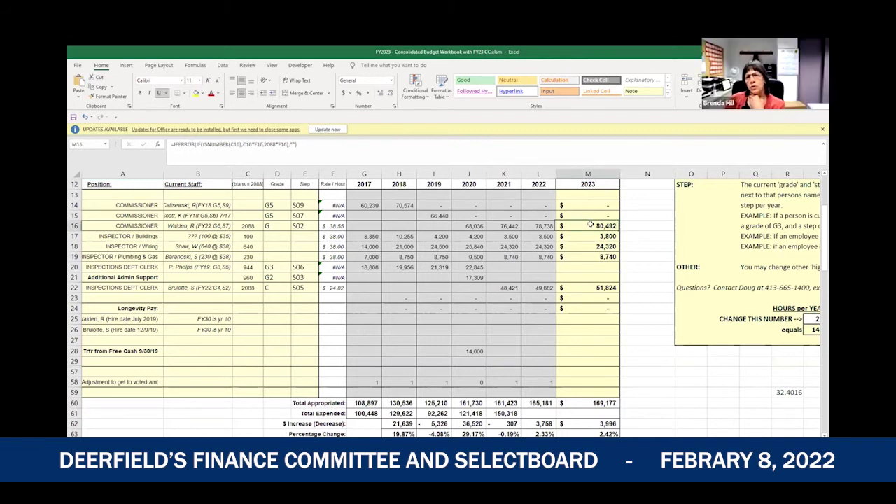
pyautogui.click(588, 287)
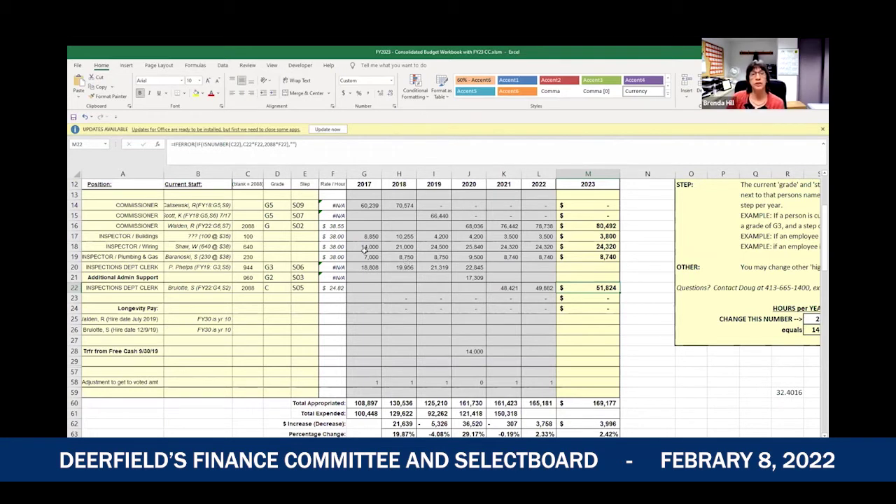
pyautogui.click(326, 237)
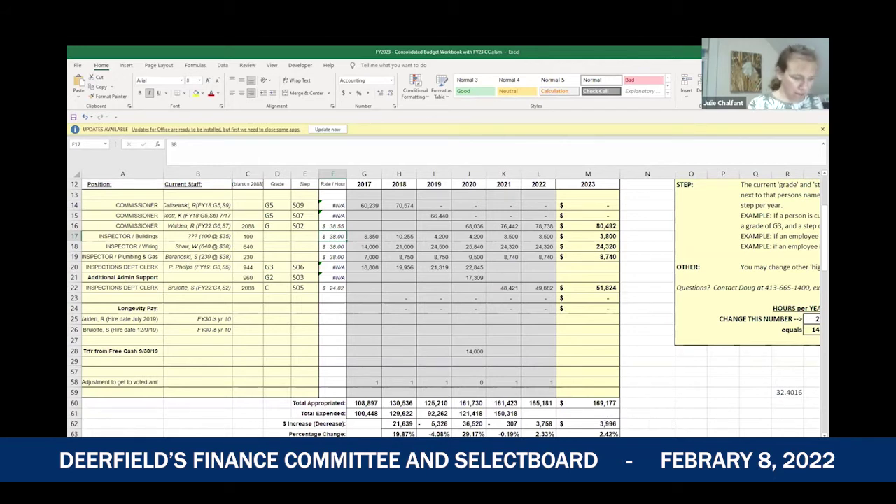
# Step: Open the Inspections Dept Expense sheet and review its 2023 line items and total appropriated at a readable size
pyautogui.hotkey('ctrl', 'pagedown')
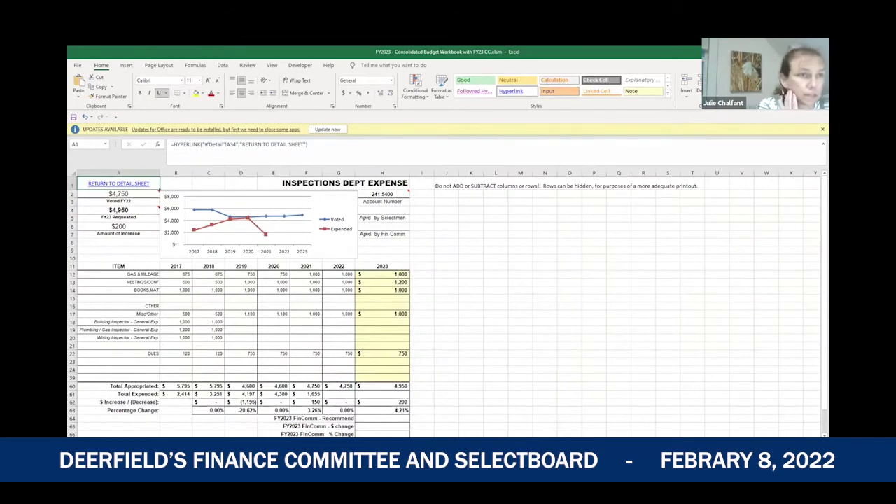
pyautogui.scroll(2, 448, 303)
pyautogui.scroll(-4, 448, 304)
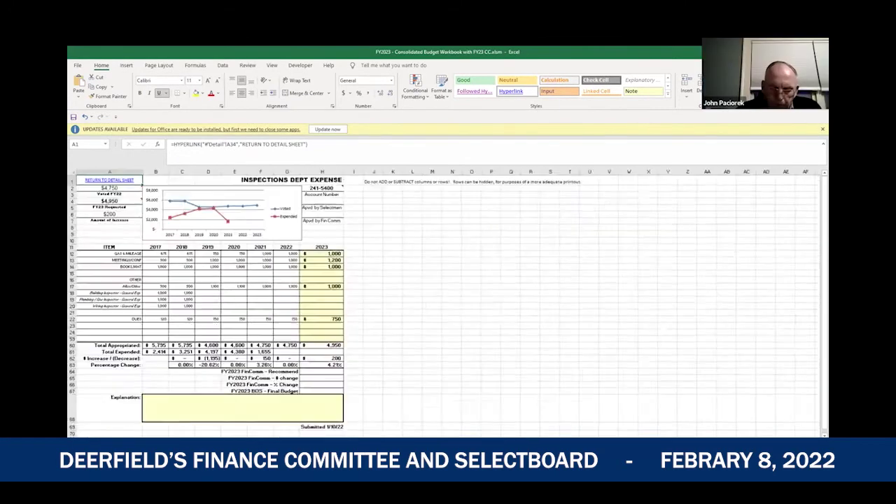
pyautogui.scroll(4, 448, 304)
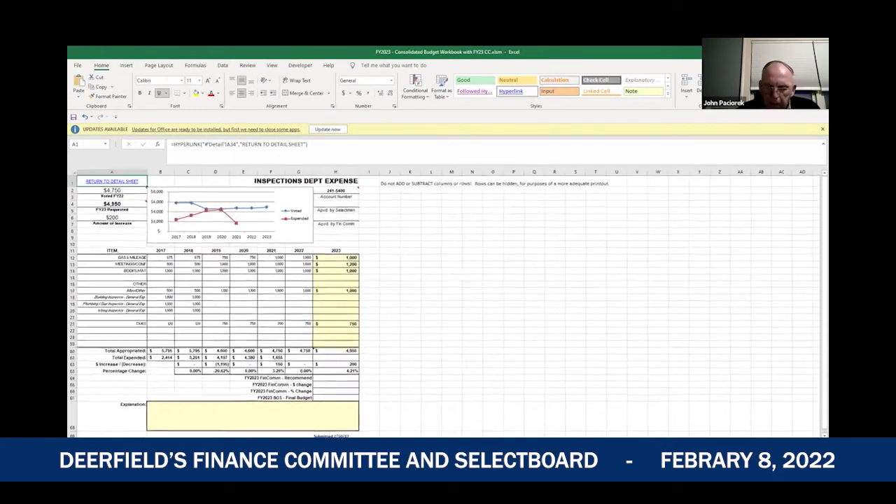
pyautogui.scroll(4, 818, 374)
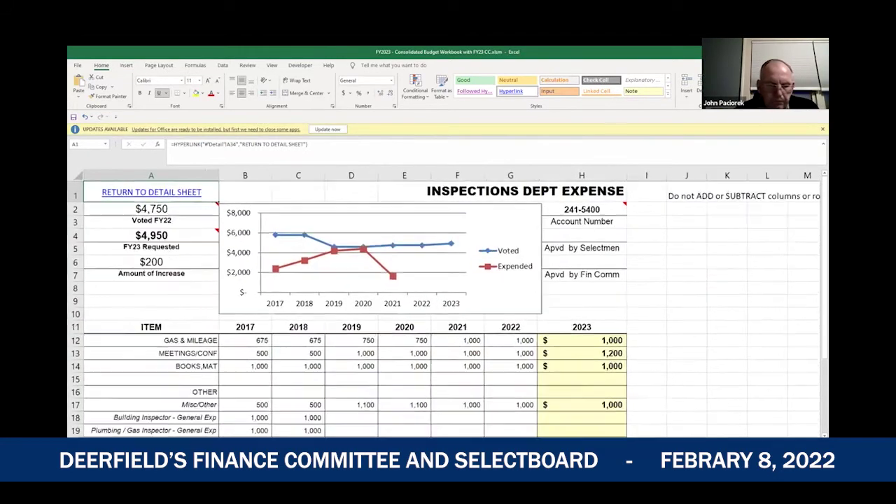
pyautogui.moveTo(816, 304); pyautogui.dragTo(816, 338)
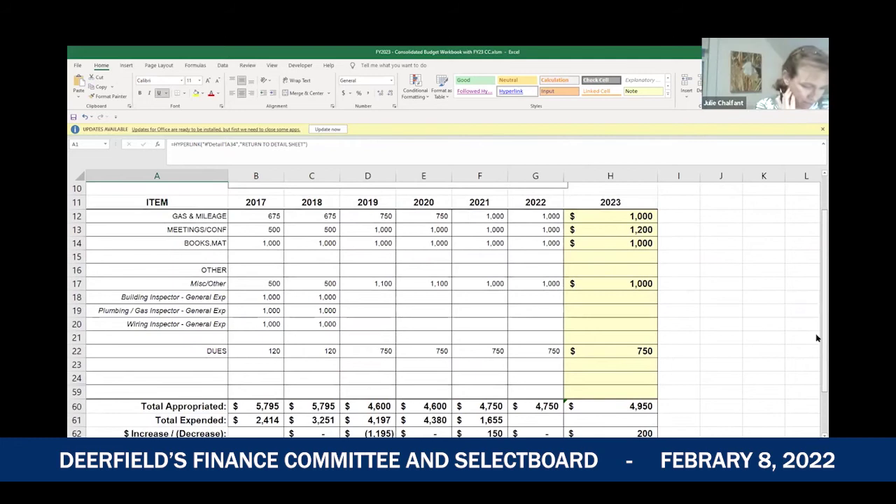